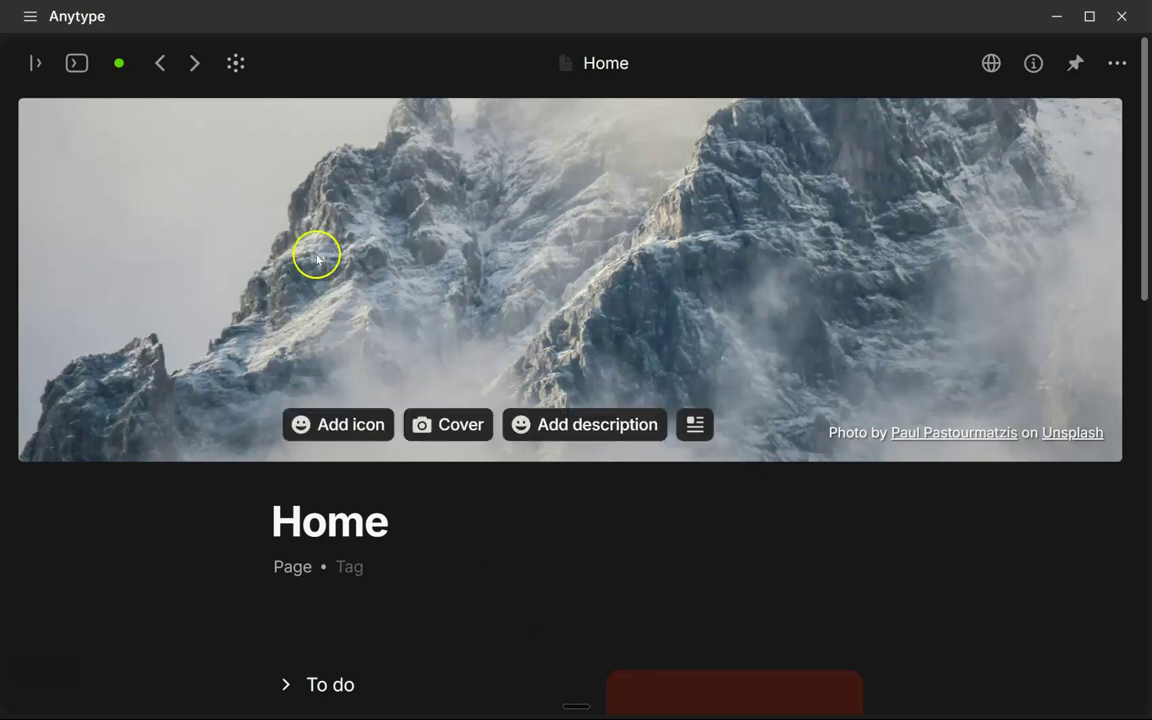
Go forward to the Excalidraw - whiteboard page and embed an empty Excalidraw whiteboard via /ex.
left_click(193, 63)
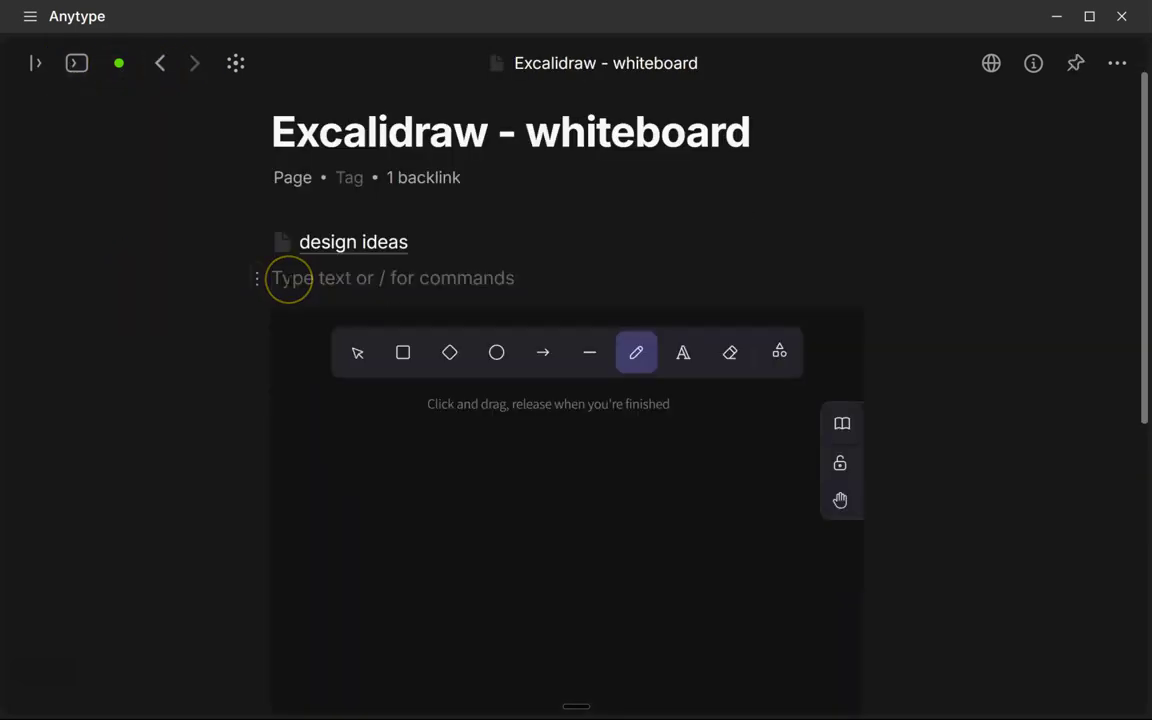
type("/")
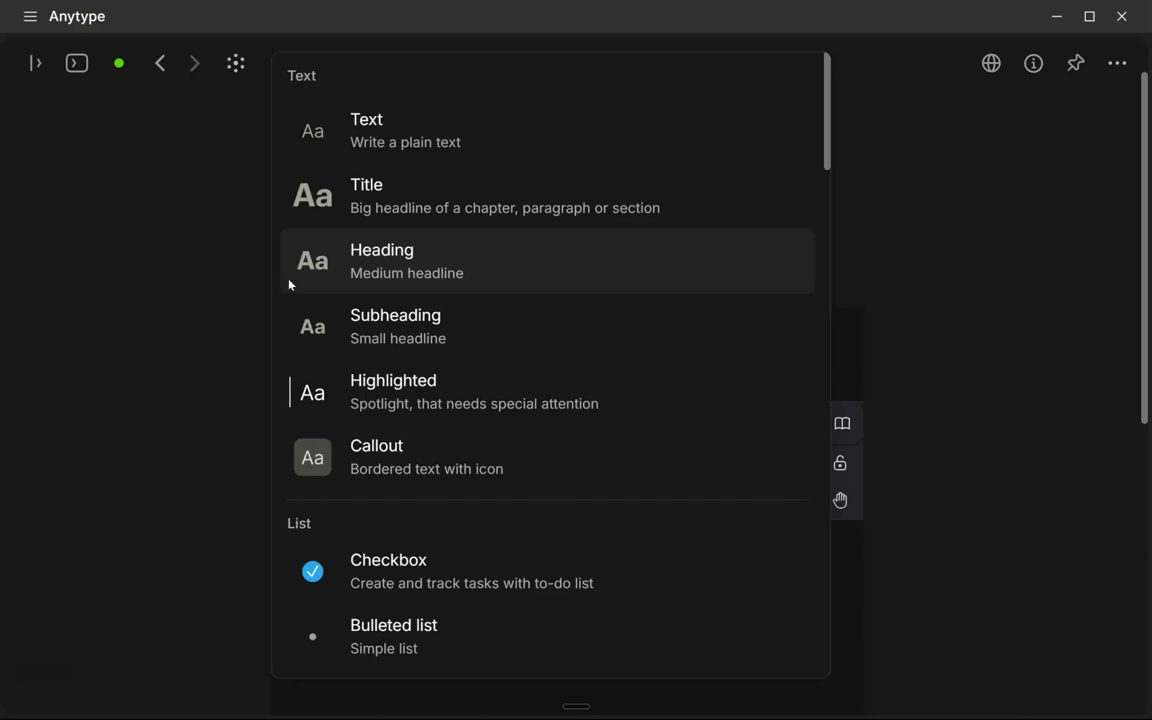
type("ex")
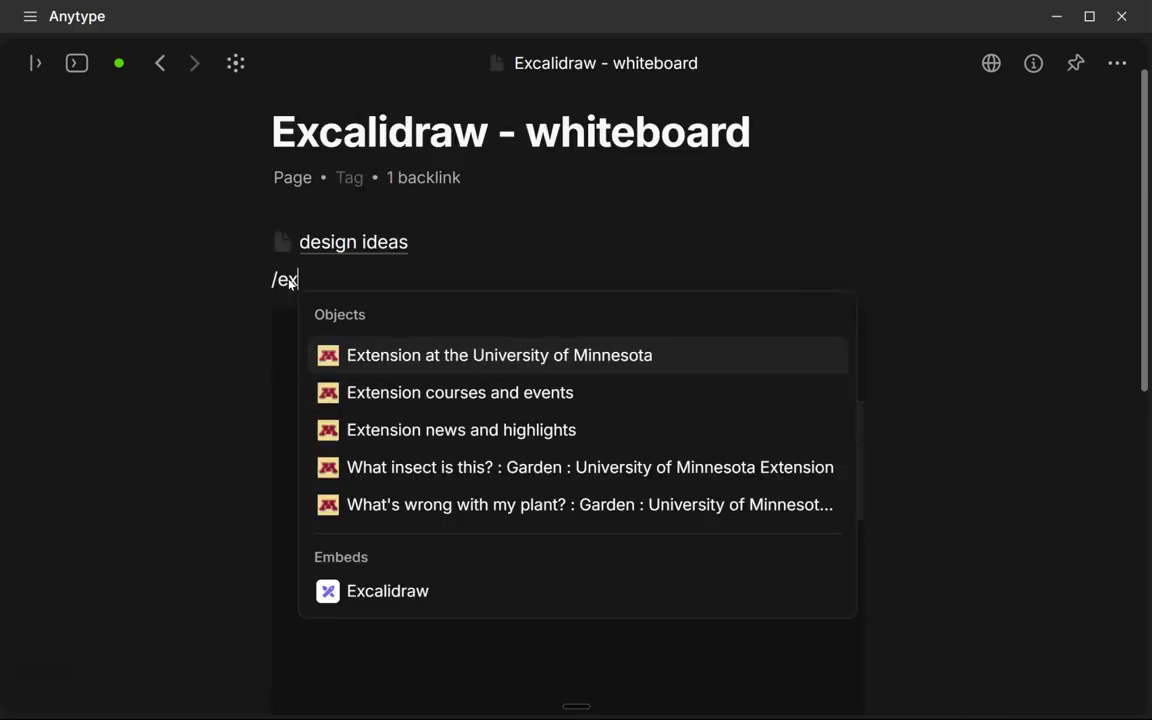
left_click(401, 592)
left_click(501, 445)
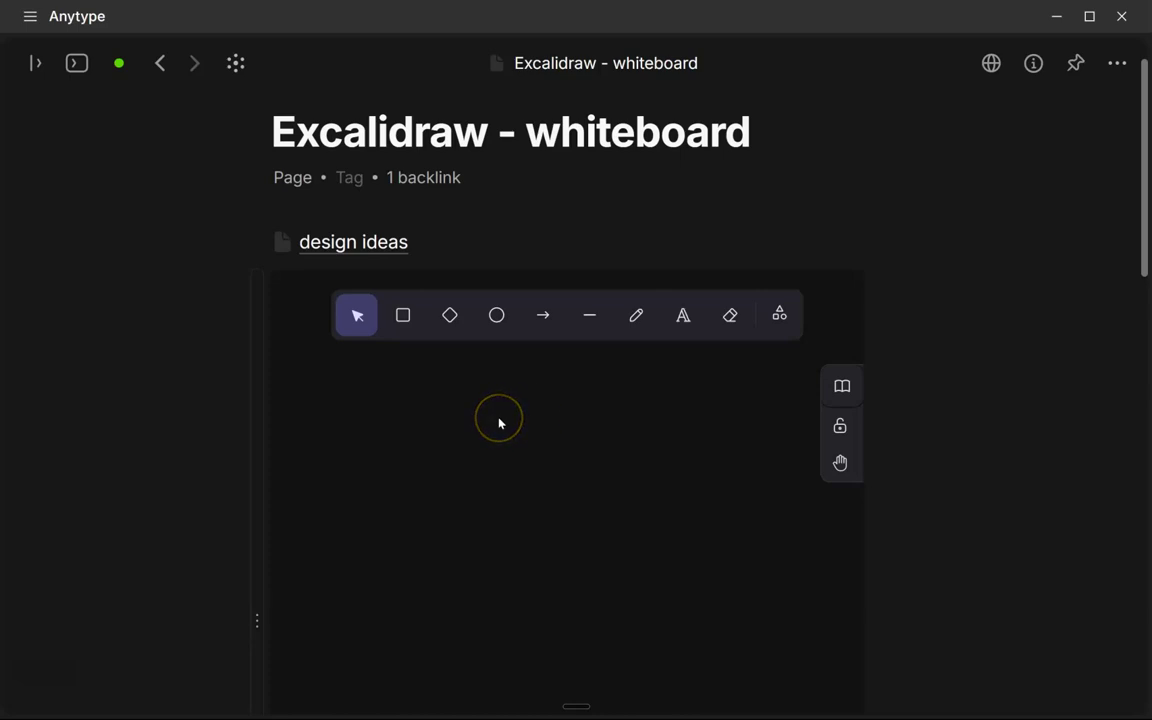
left_click(1018, 417)
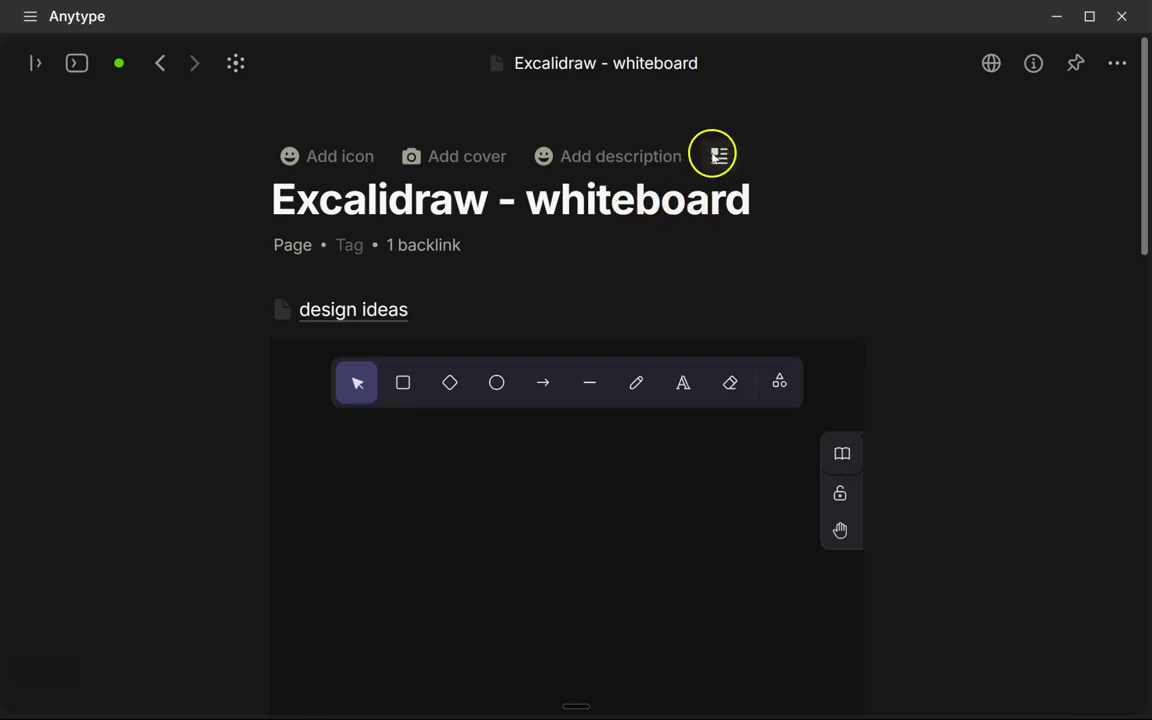
Drag the Set layout width slider wider so the whiteboard page spans the window.
left_click(721, 158)
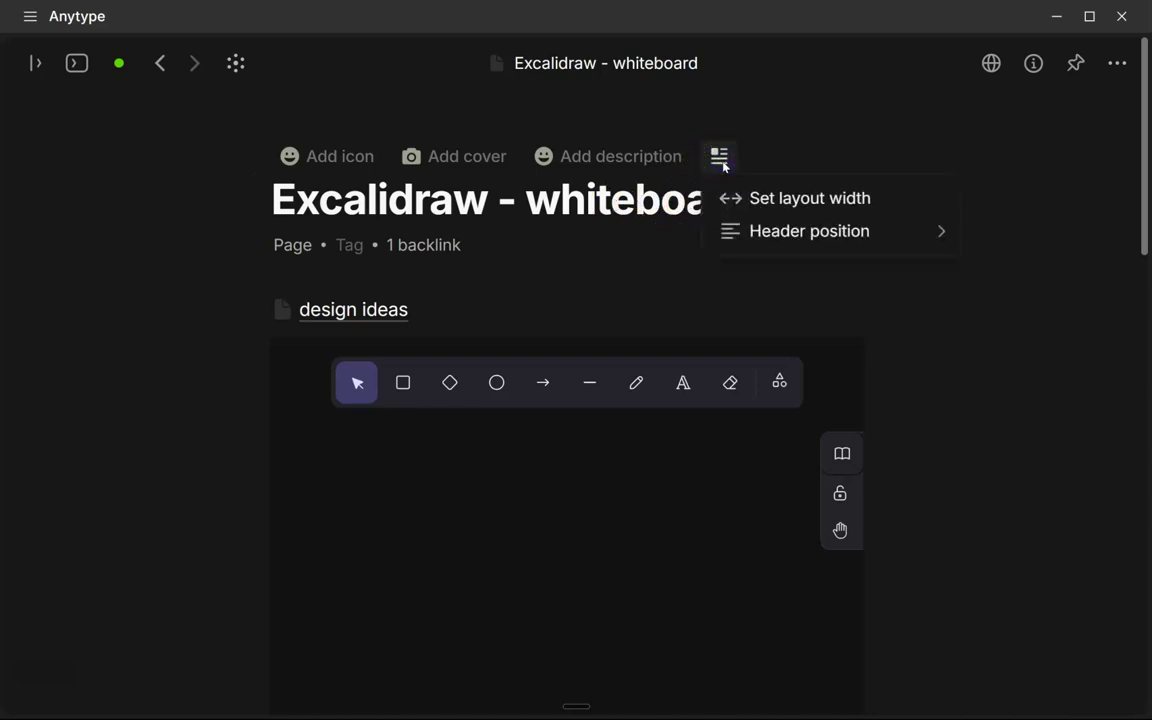
left_click(776, 200)
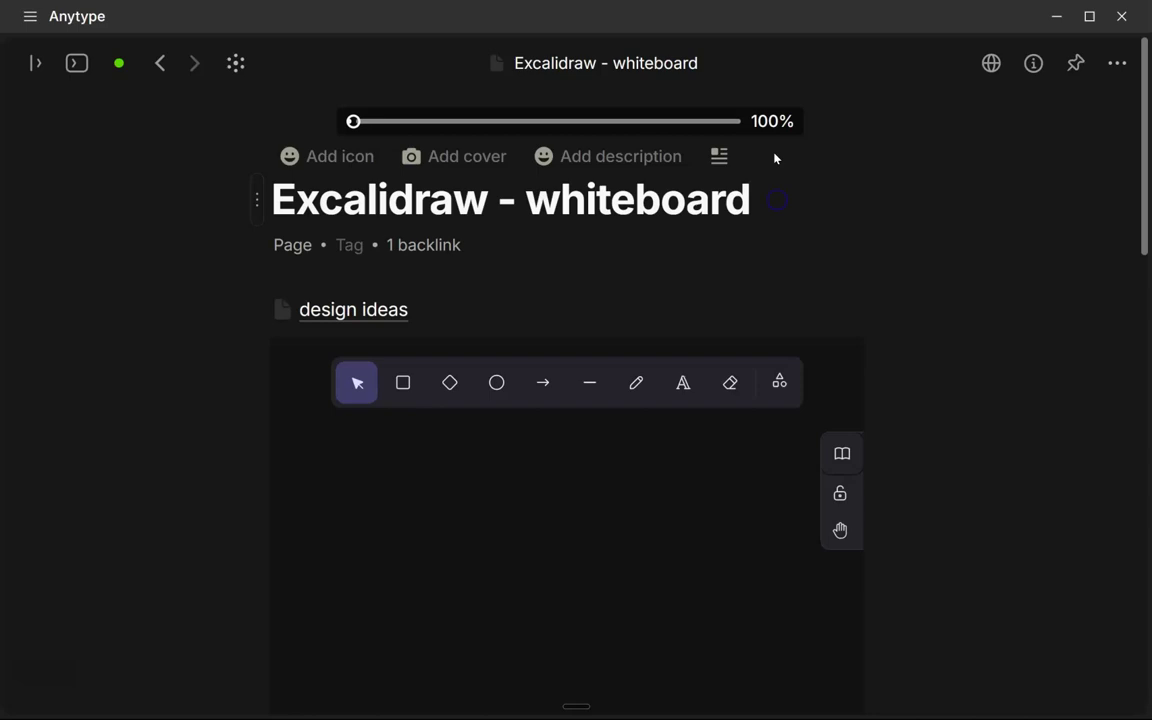
left_click_drag(351, 121, 802, 149)
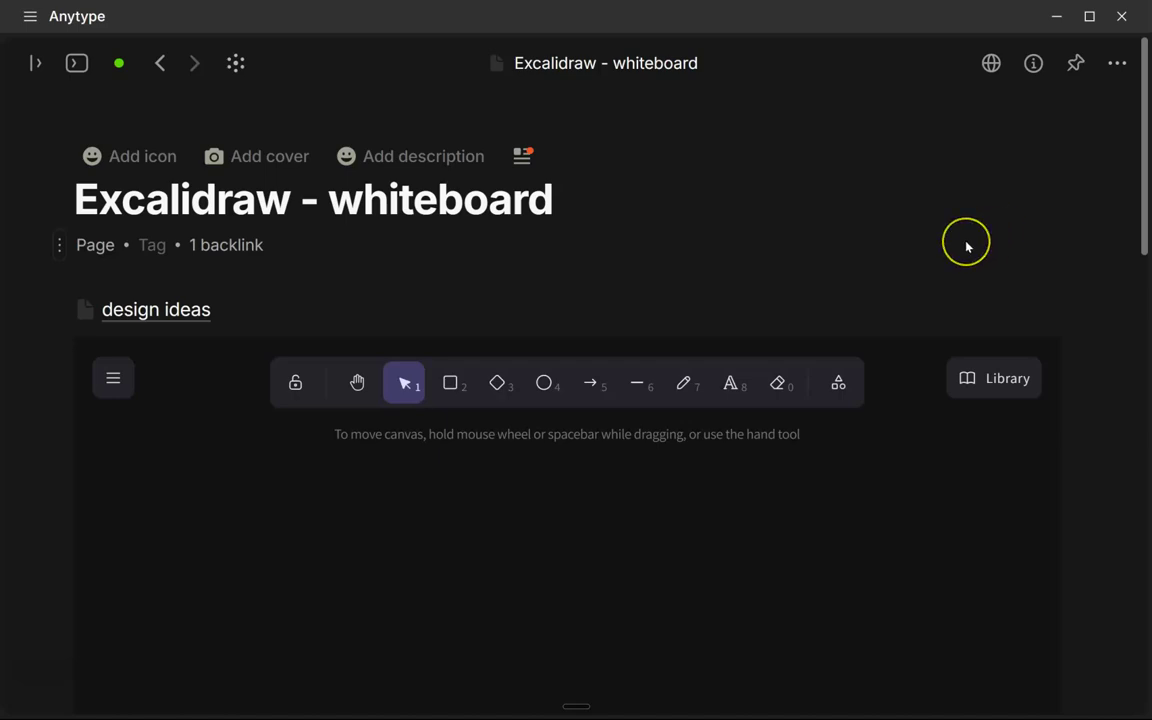
scroll(967, 242, "down", 1)
scroll(967, 242, "down", 3)
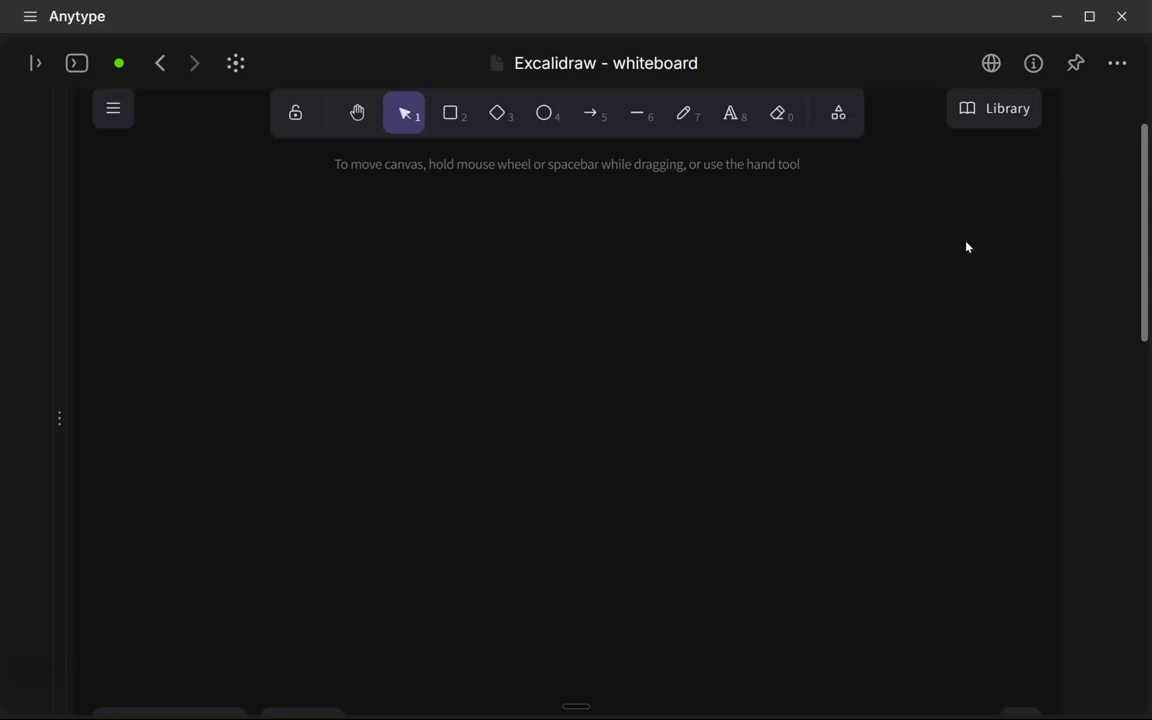
scroll(1105, 292, "up", 3)
scroll(1105, 290, "down", 1)
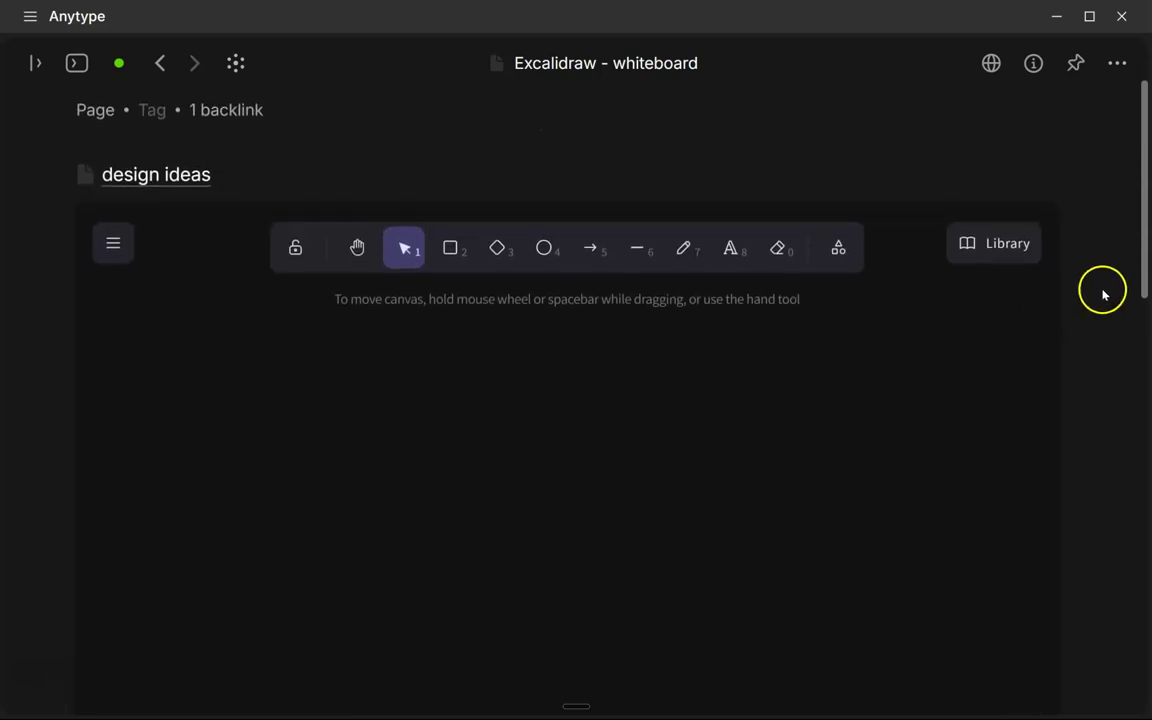
With the freehand pencil, draw a white letter I, then switch to pink and start the heart.
left_click(684, 250)
scroll(684, 257, "down", 2)
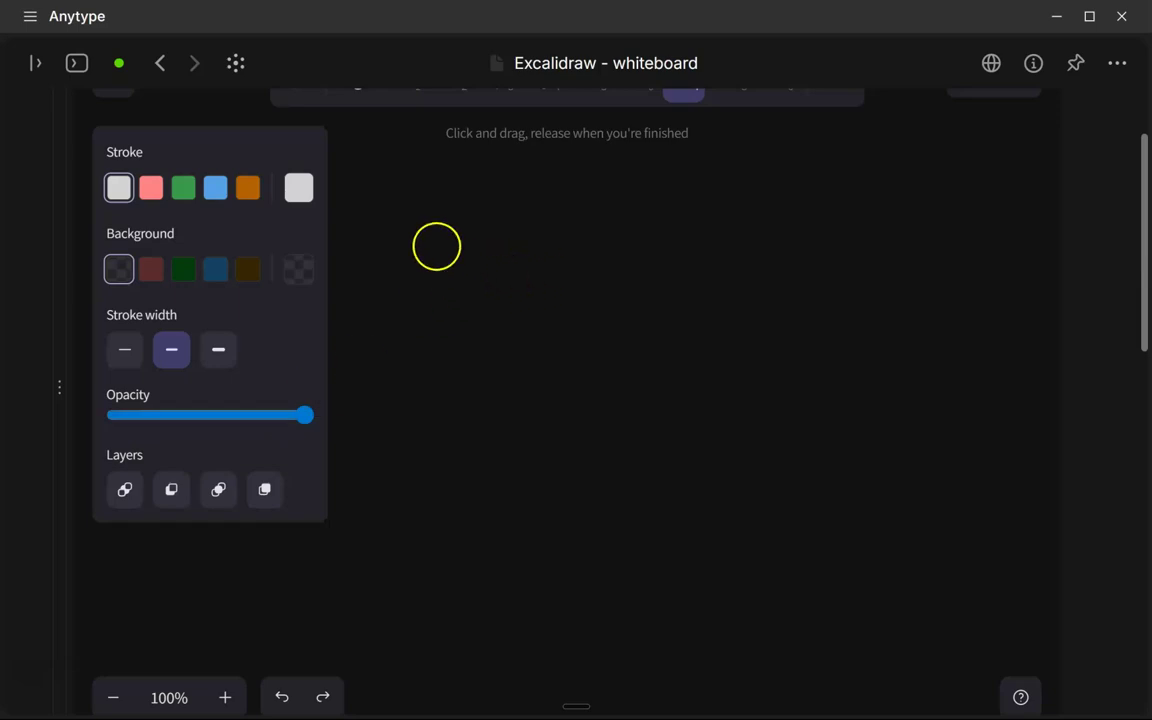
mouse_move(453, 222)
left_mouse_down()
mouse_move(473, 298)
mouse_move(453, 316)
mouse_move(499, 309)
left_mouse_up()
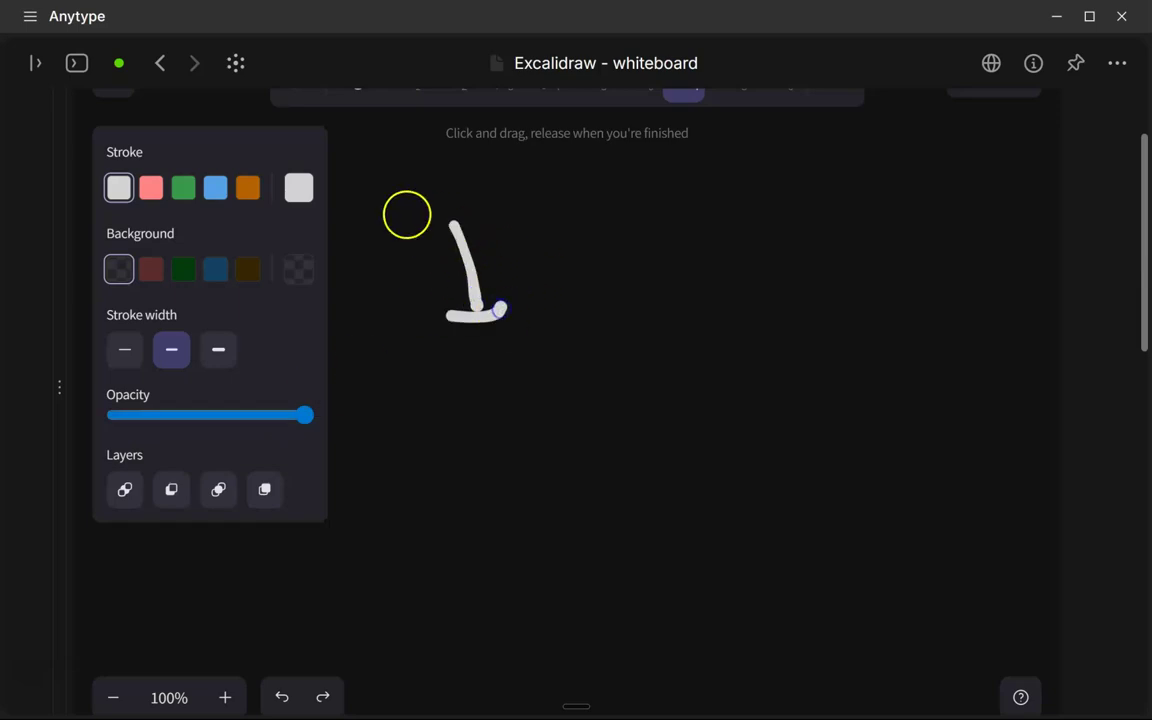
left_click_drag(407, 214, 476, 220)
left_click(151, 188)
mouse_move(555, 261)
left_mouse_down()
mouse_move(535, 256)
mouse_move(591, 290)
mouse_move(555, 257)
left_mouse_up()
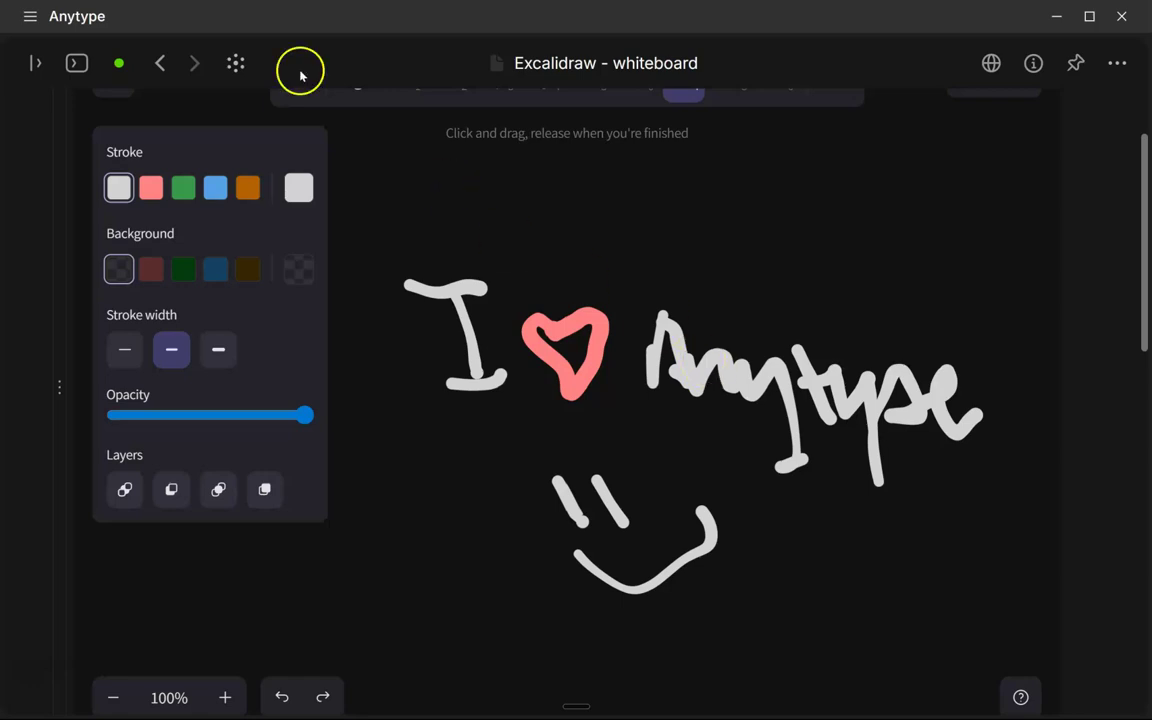
scroll(391, 159, "up", 5)
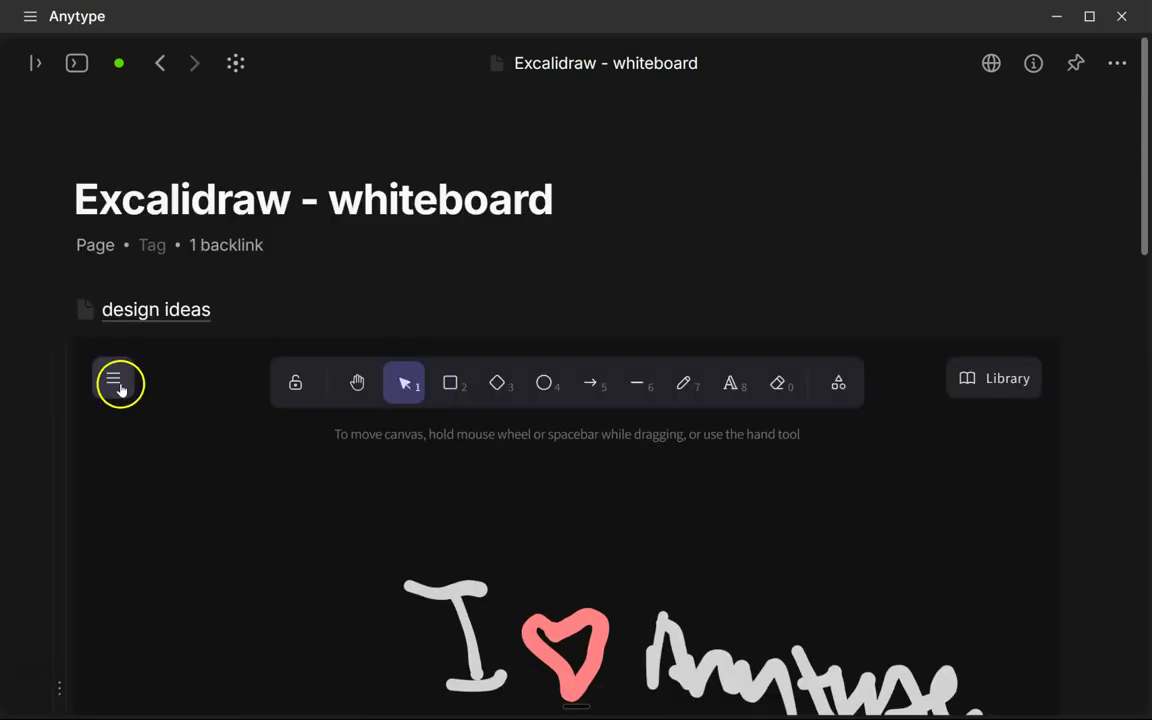
Open the Excalidraw hamburger menu showing Open, Save to…, Help and Reset the canvas.
left_click(115, 390)
scroll(116, 393, "down", 2)
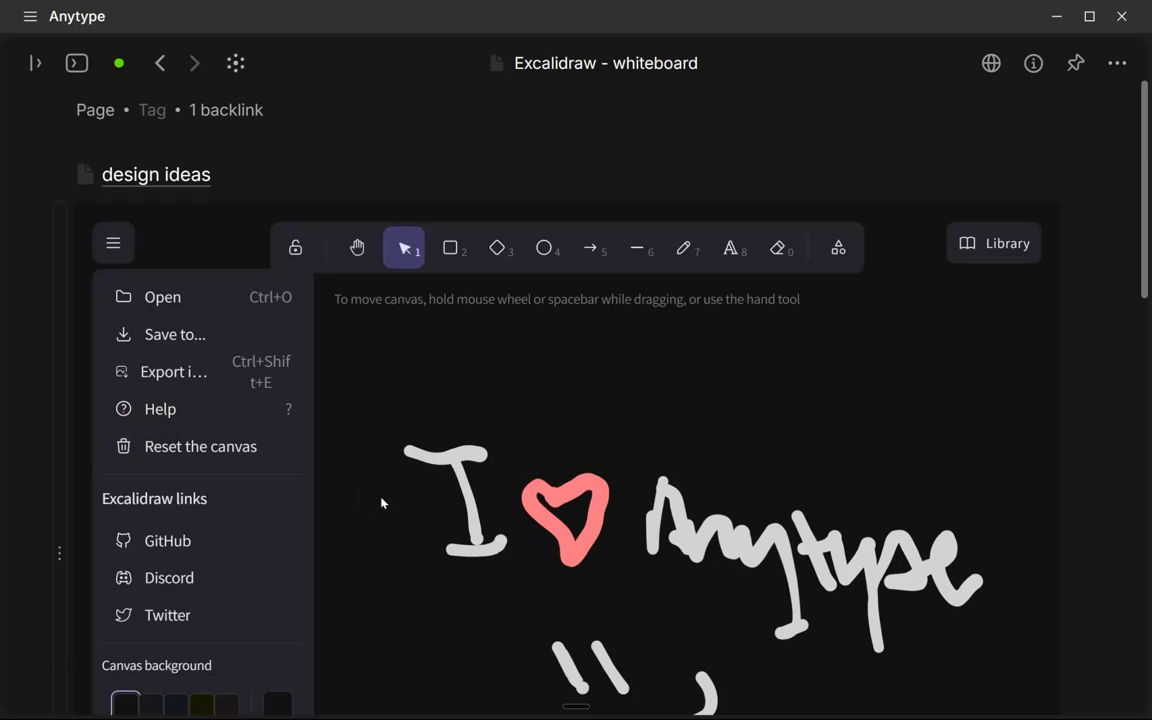
Open the Books collection and check its view's sort settings.
left_click(654, 193)
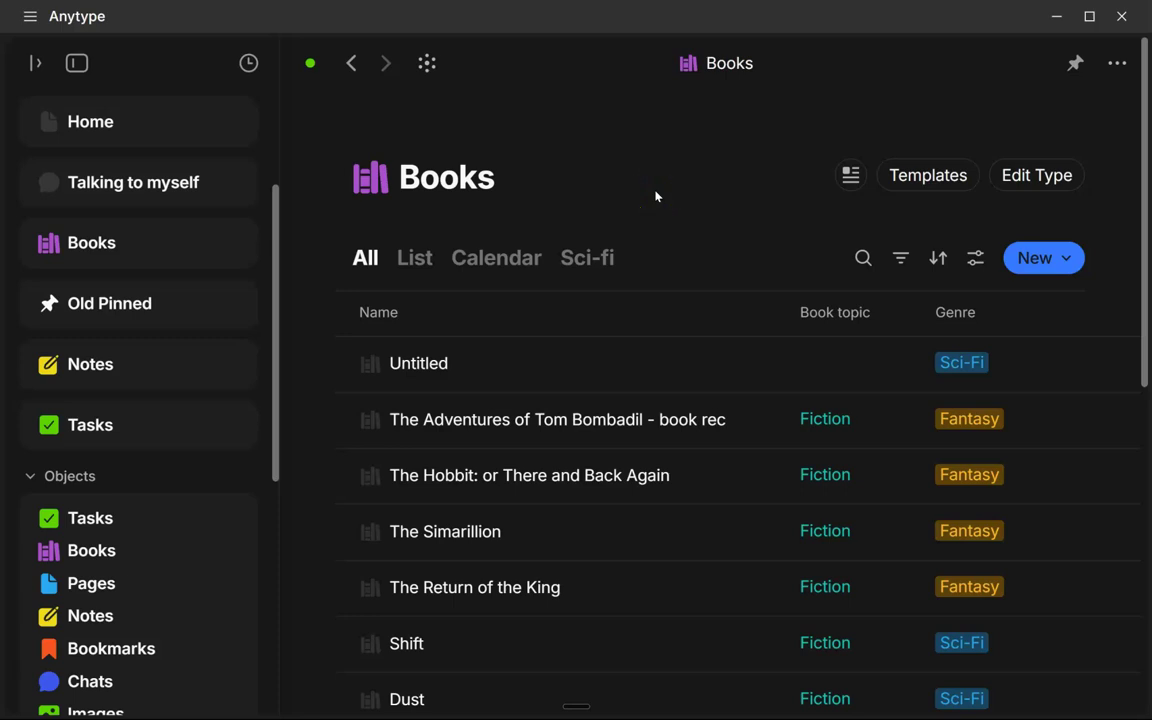
mouse_move(738, 275)
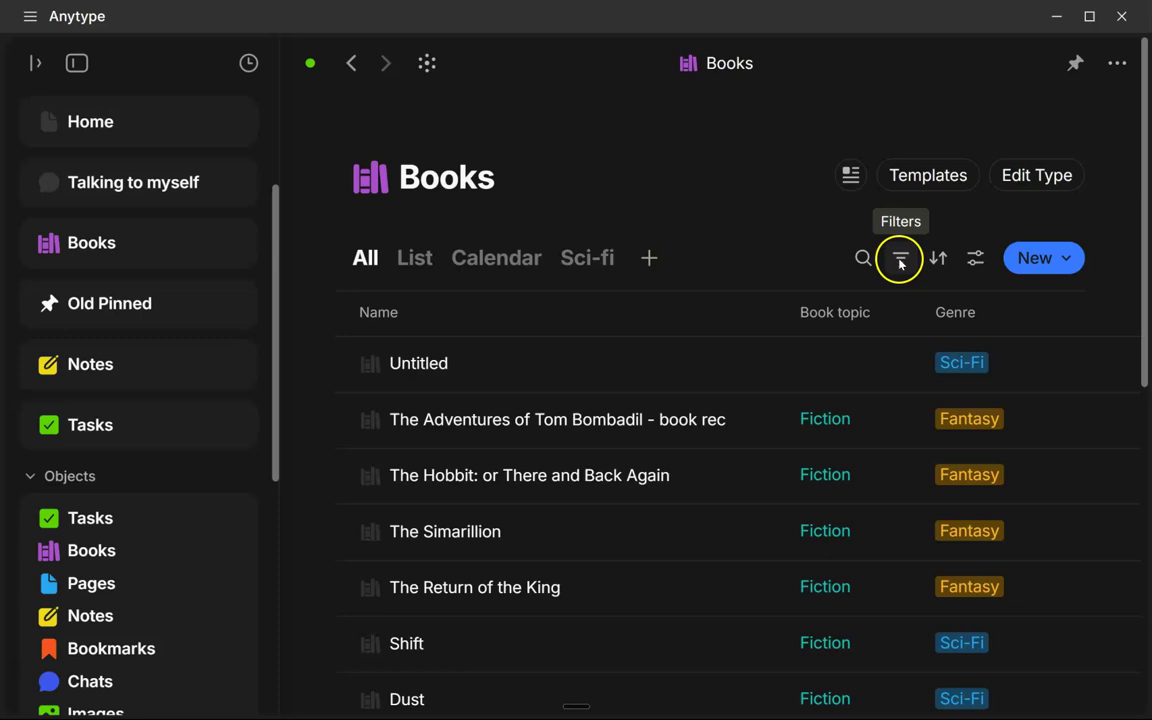
left_click(940, 258)
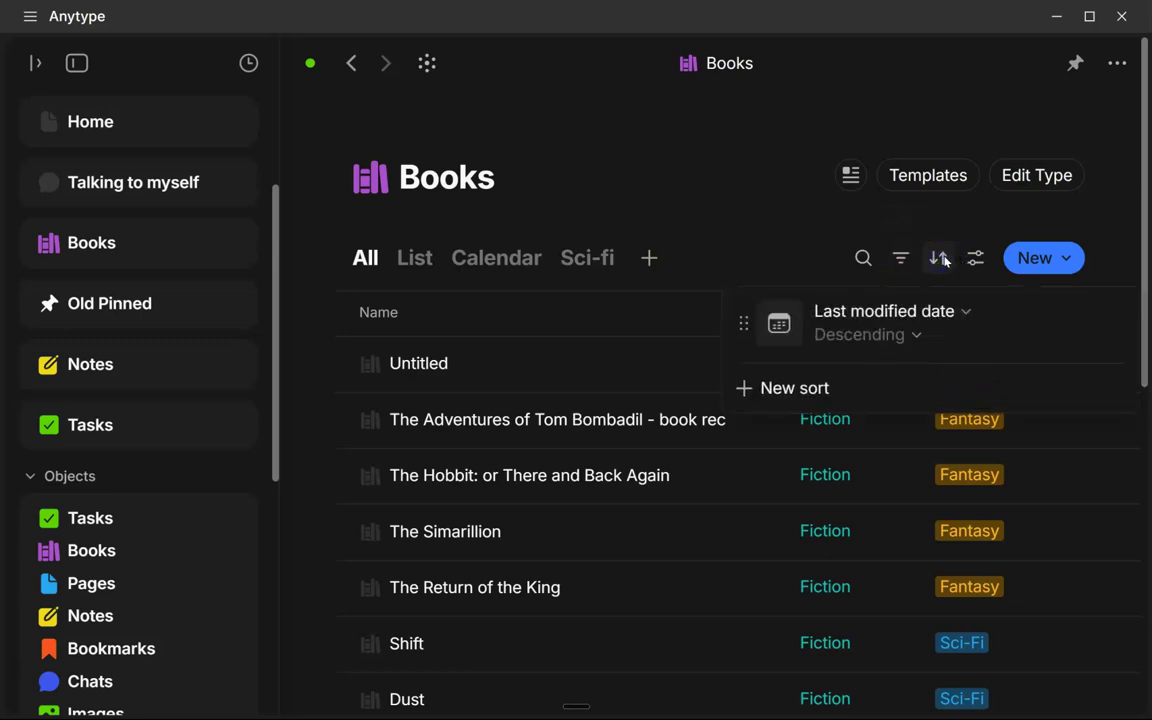
mouse_move(887, 321)
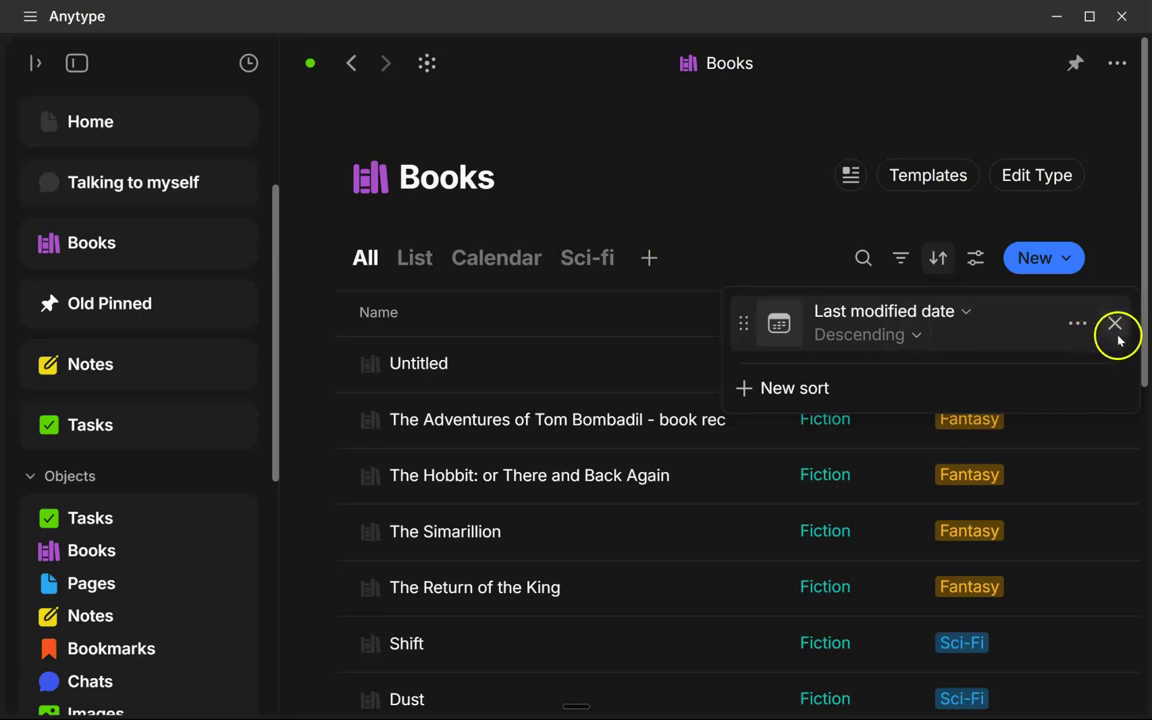
left_click(764, 203)
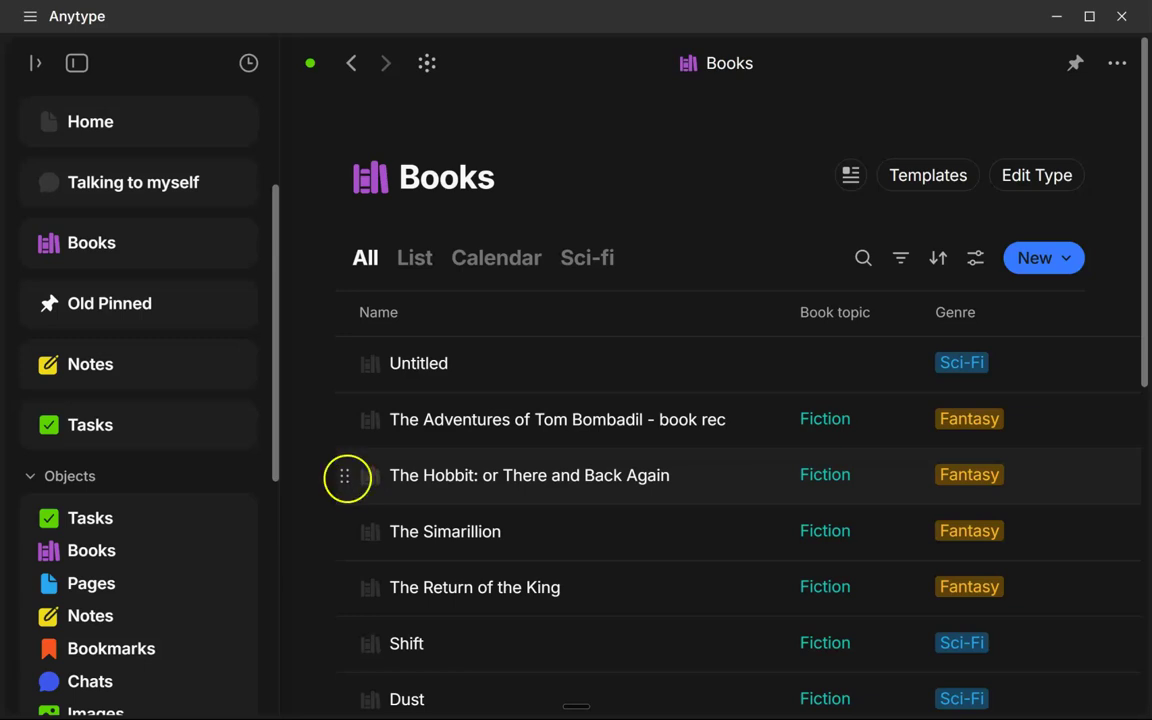
Drag The Hobbit row to the top, removing the sort to keep manual order.
left_click(344, 476)
left_click_drag(344, 476, 342, 352)
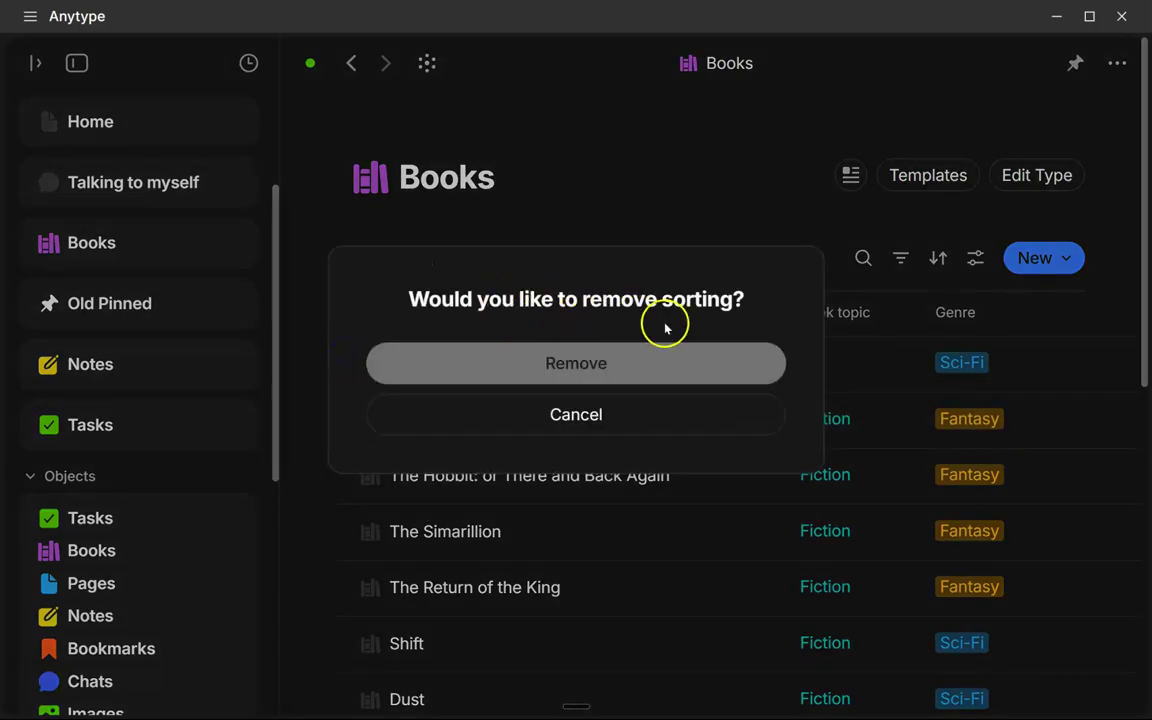
left_click(553, 370)
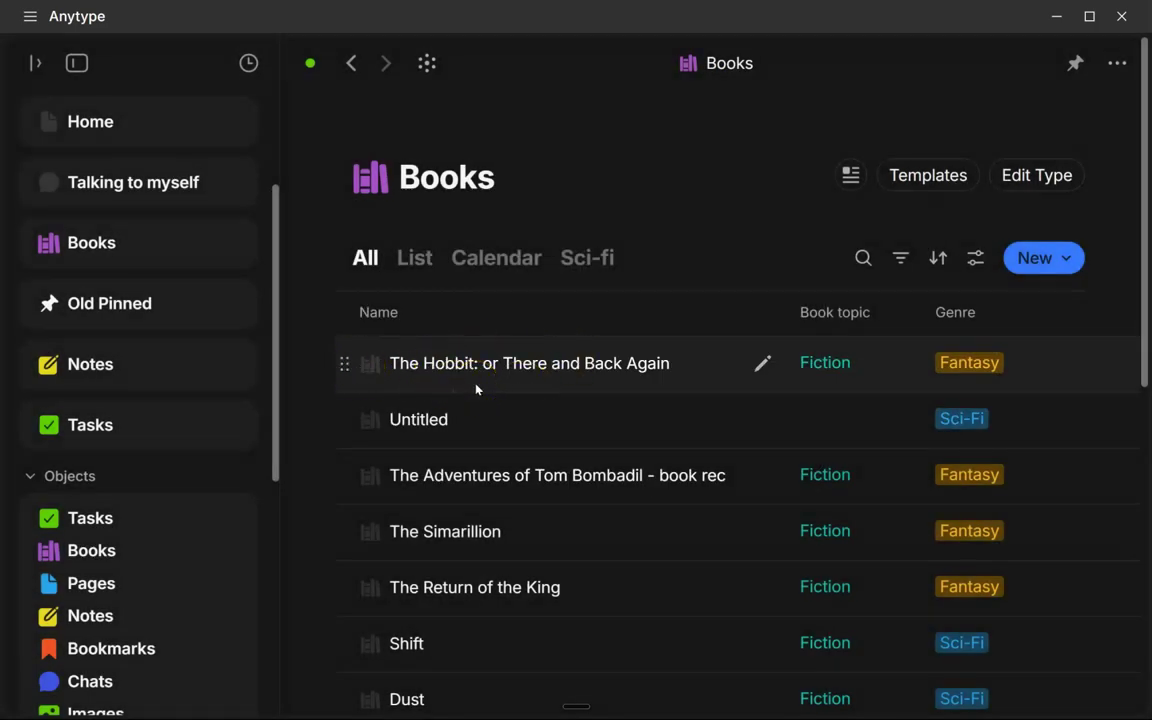
Open the design ideas page and view its USA Map.png image enlarged.
left_click(779, 506)
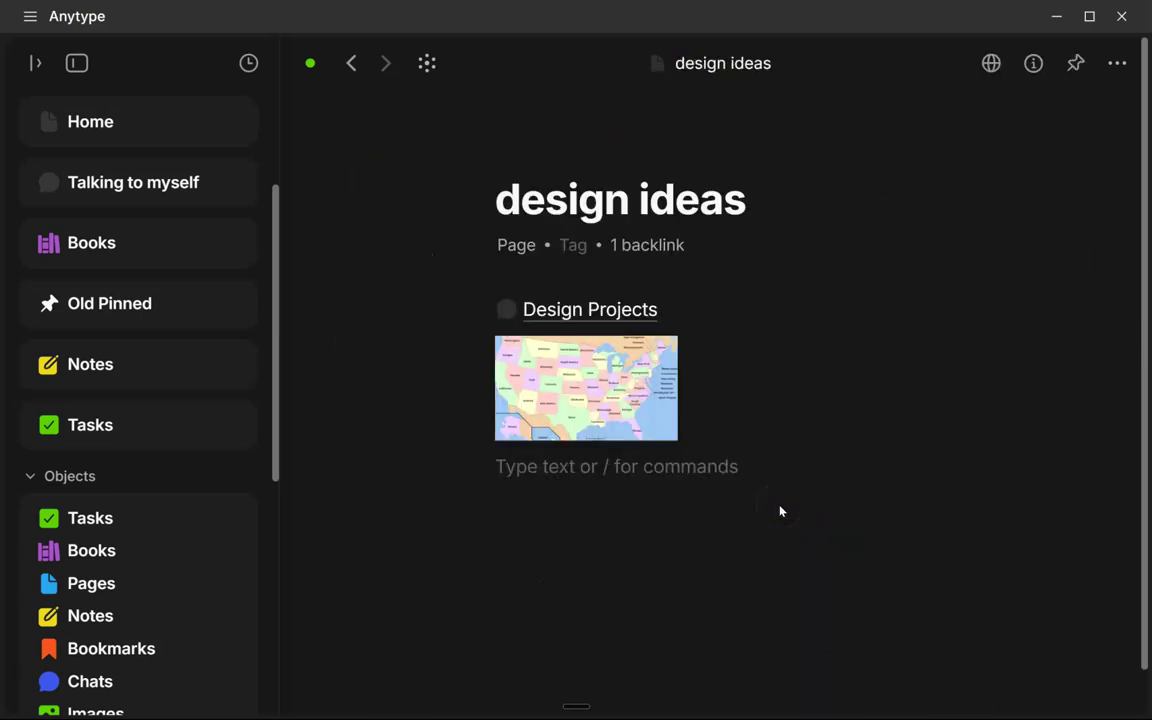
left_click(799, 484)
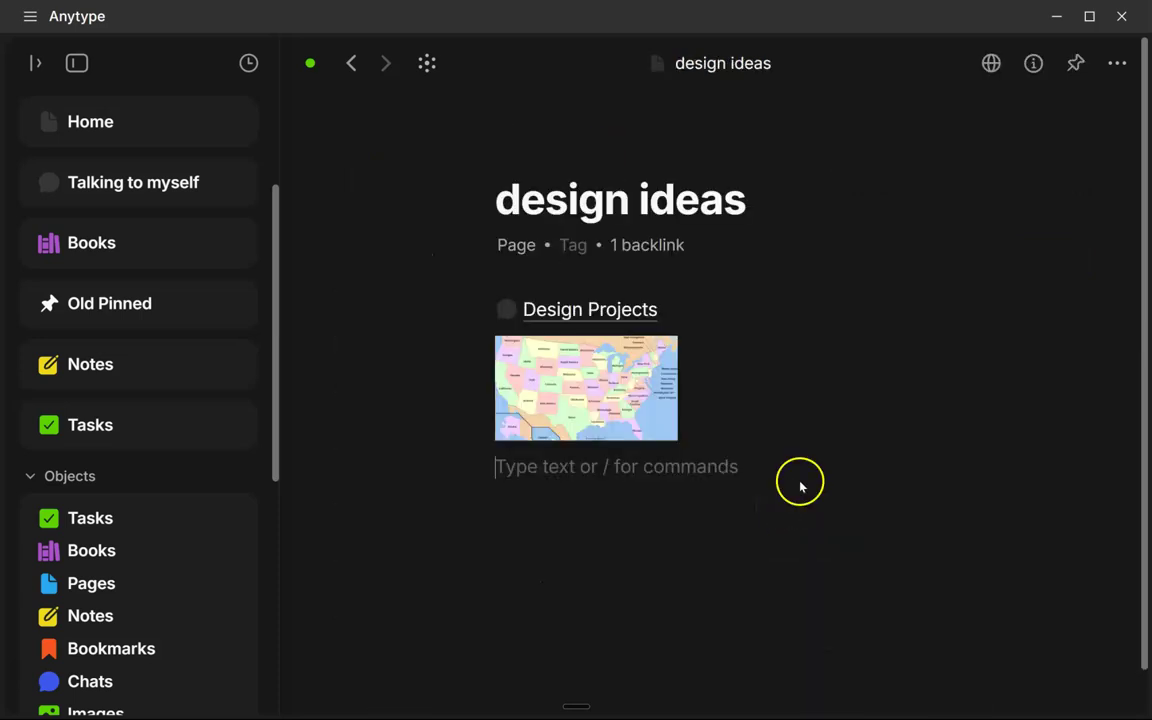
left_click(581, 389)
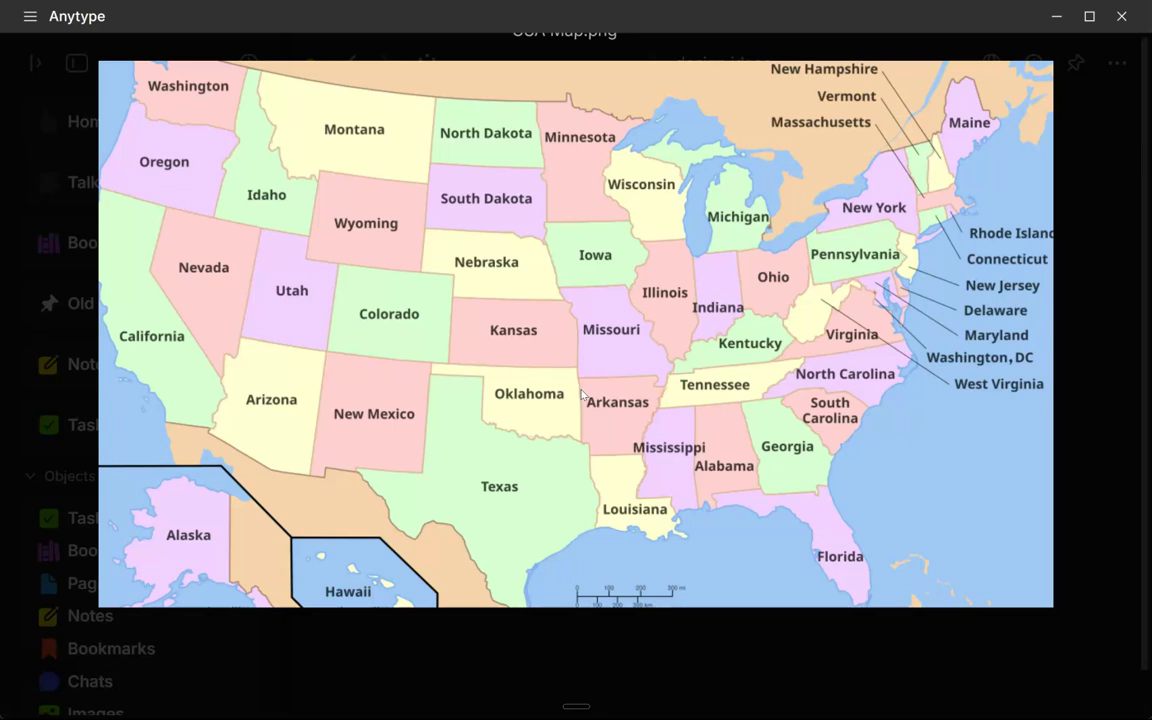
left_click(676, 648)
Close the map preview, show the spaces list, and try the ? help menu.
left_click(980, 311)
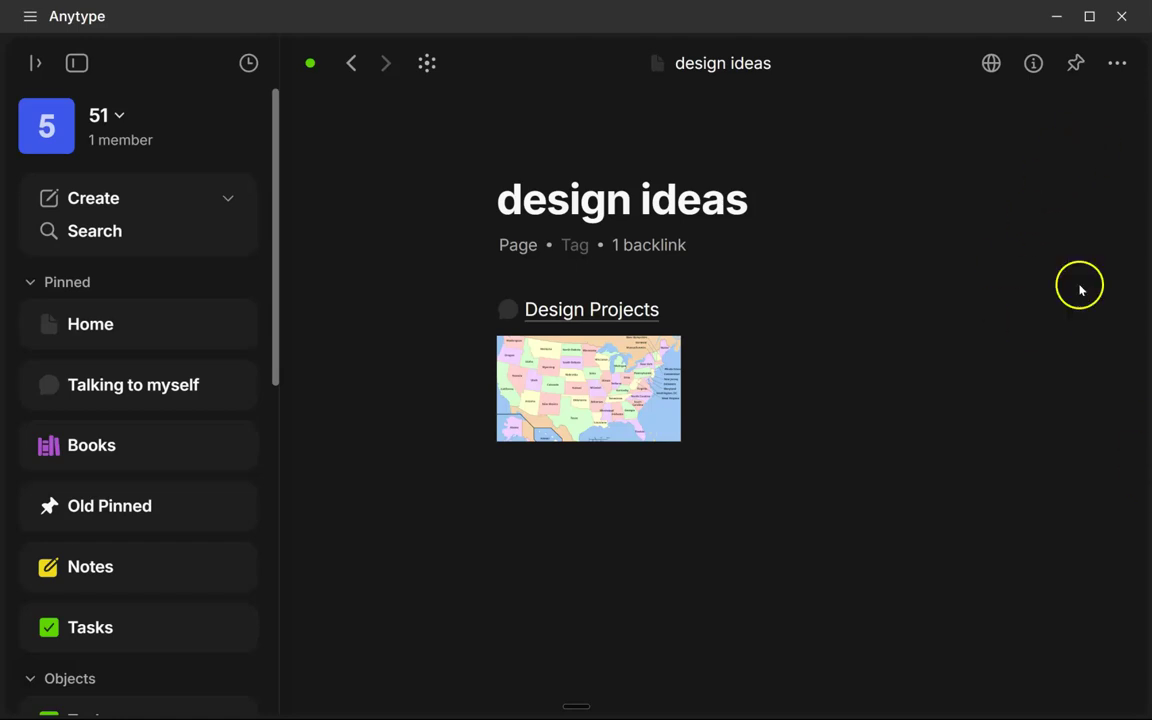
left_click(33, 64)
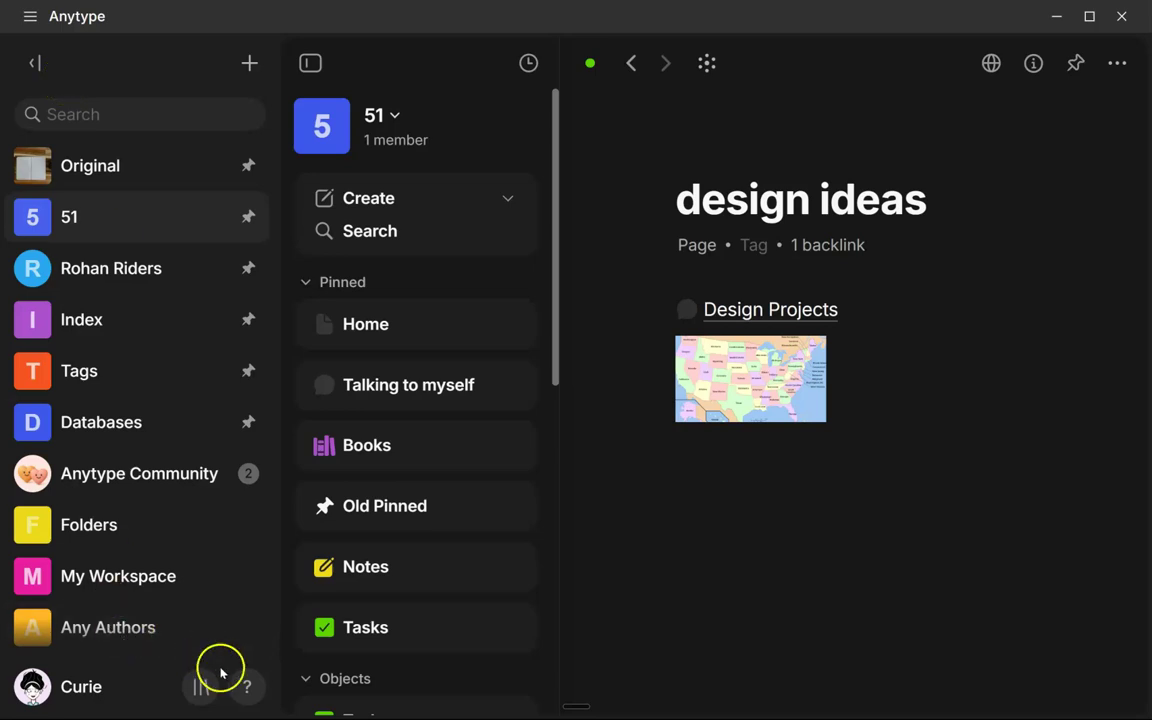
left_click(250, 697)
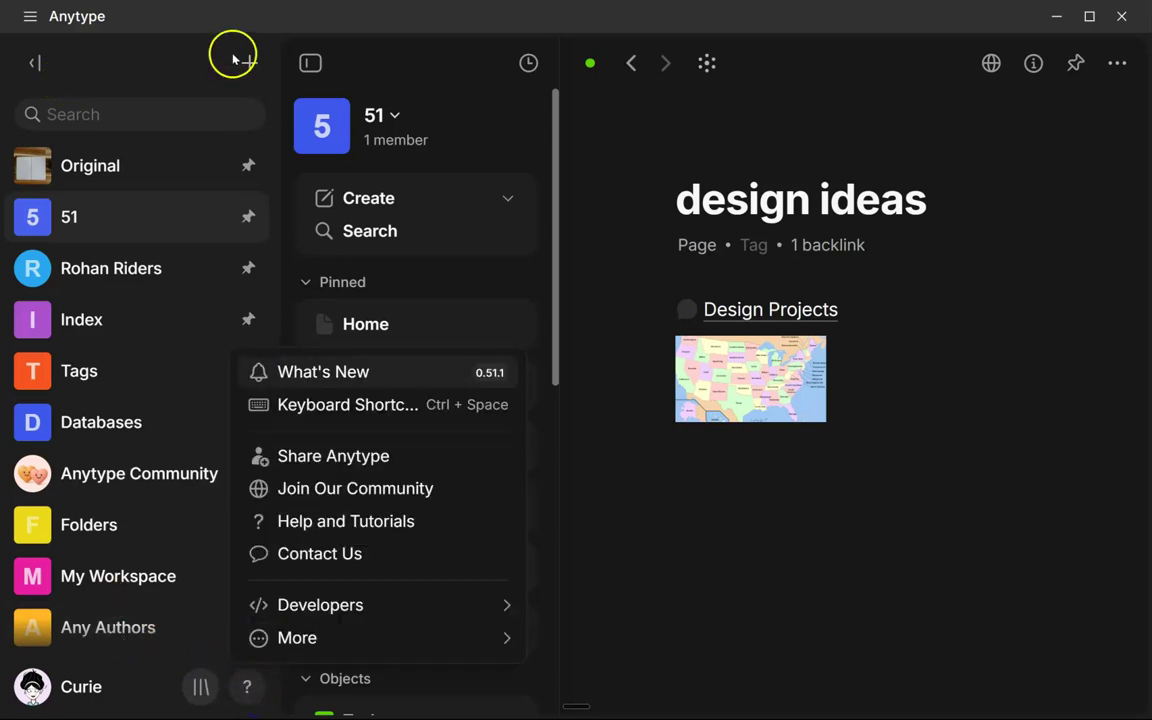
left_click(166, 57)
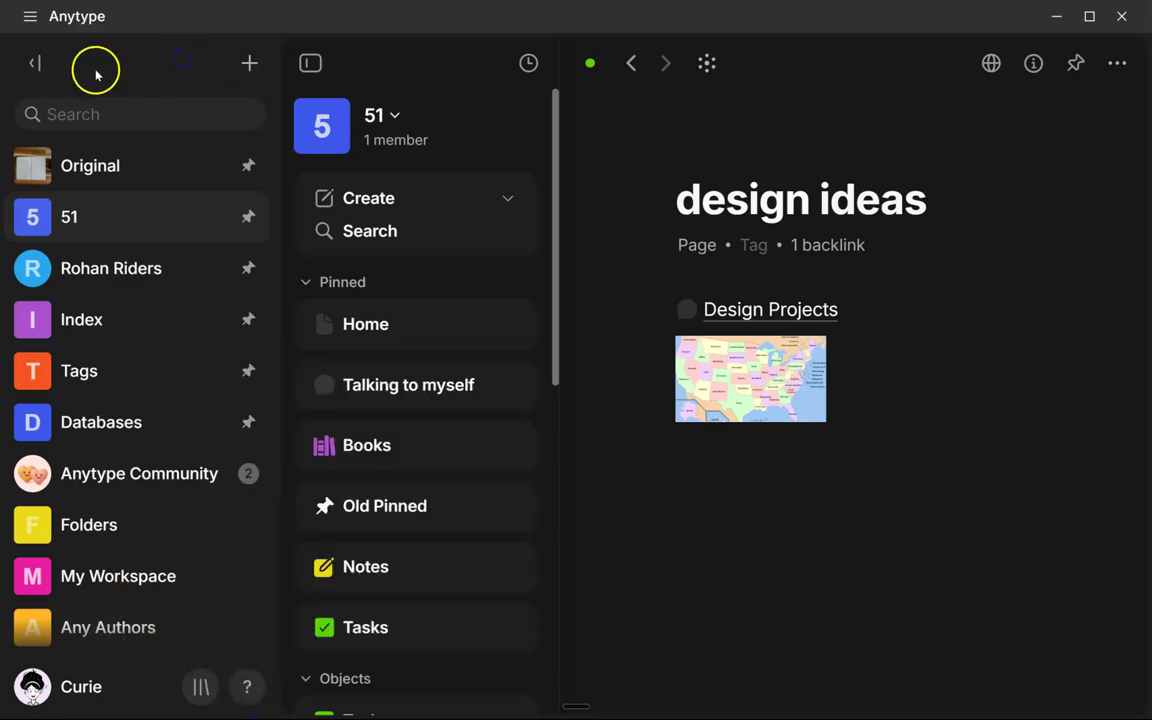
Toggle the spaces list and widget sidebar, ending with only the spaces list shown.
left_click(40, 65)
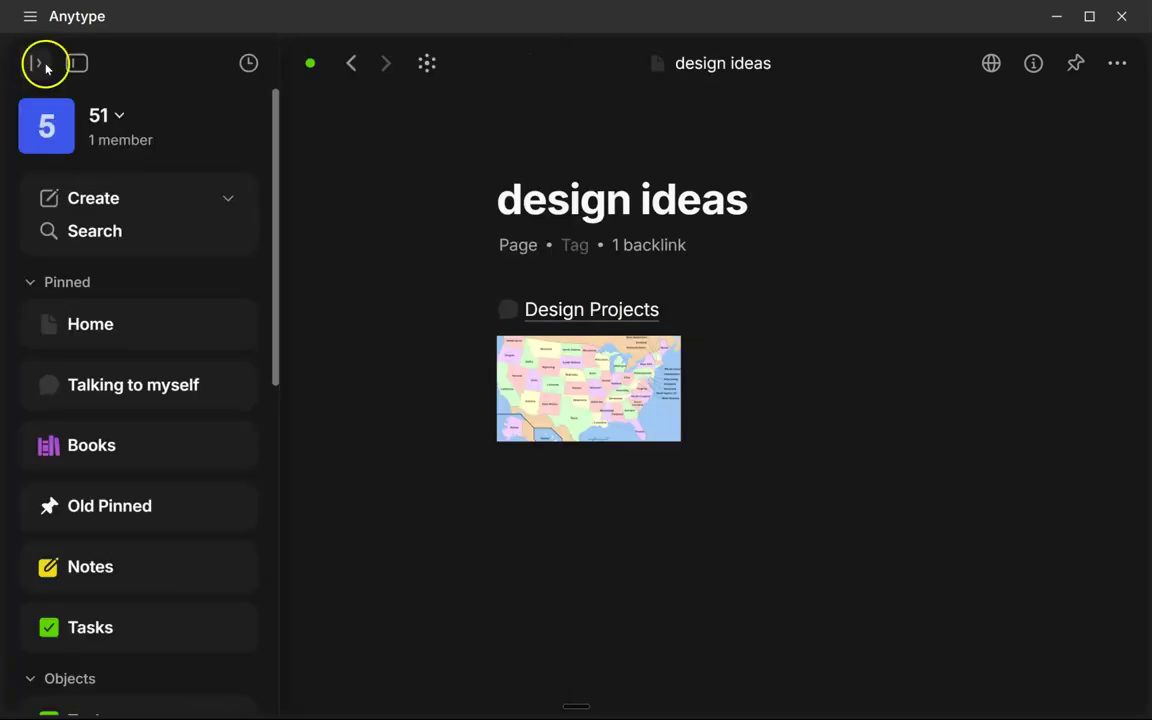
left_click(77, 63)
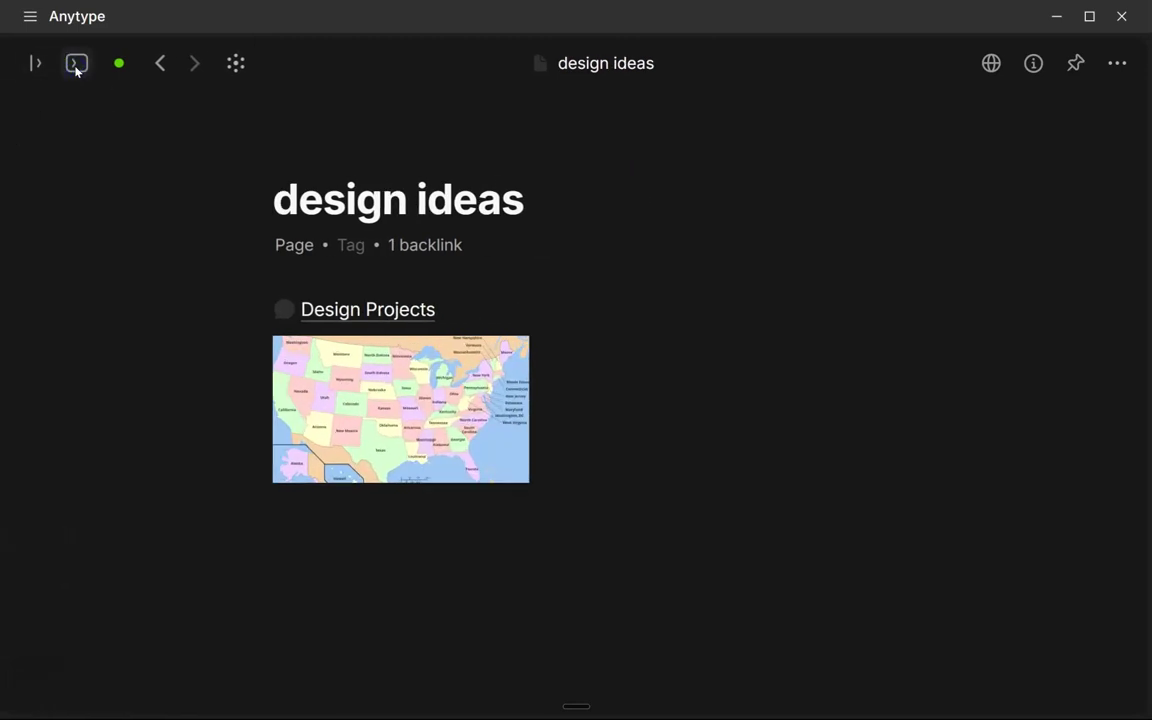
left_click(70, 63)
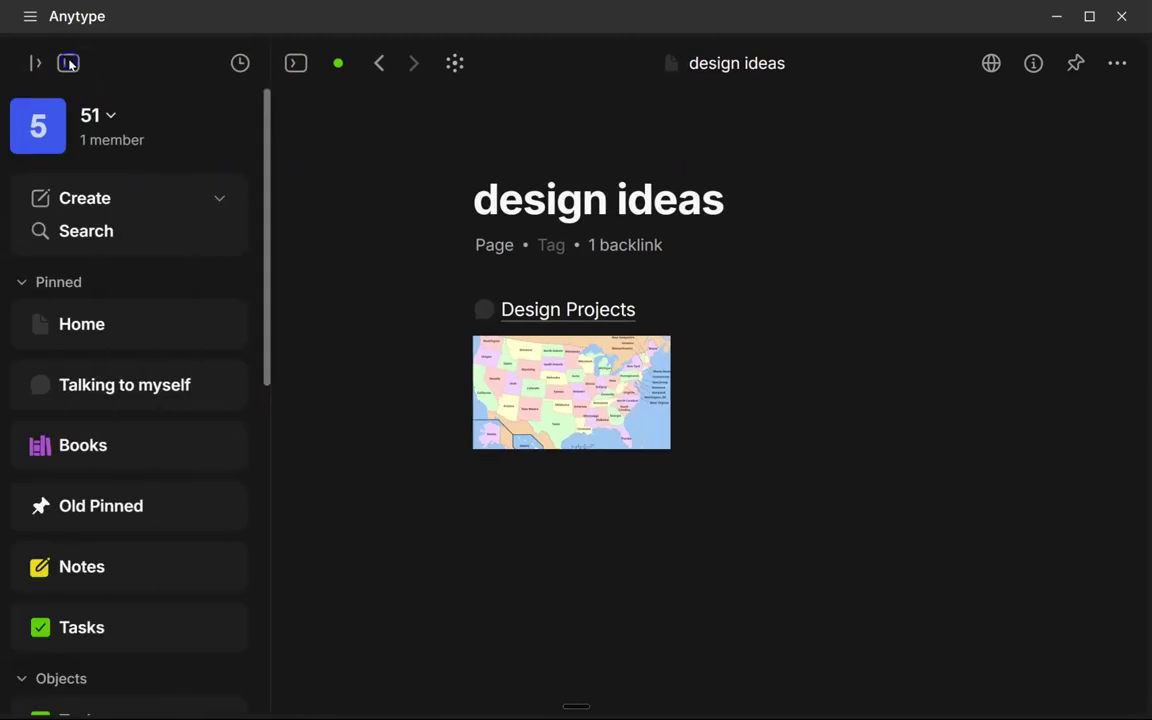
left_click(34, 63)
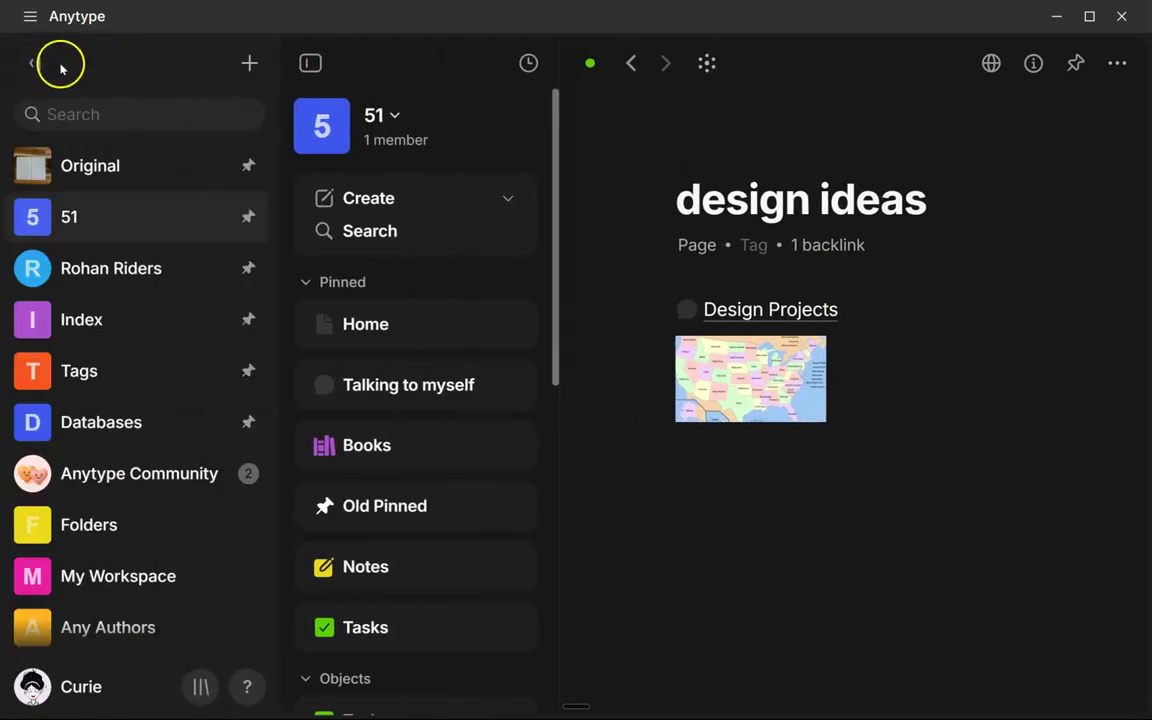
left_click(34, 63)
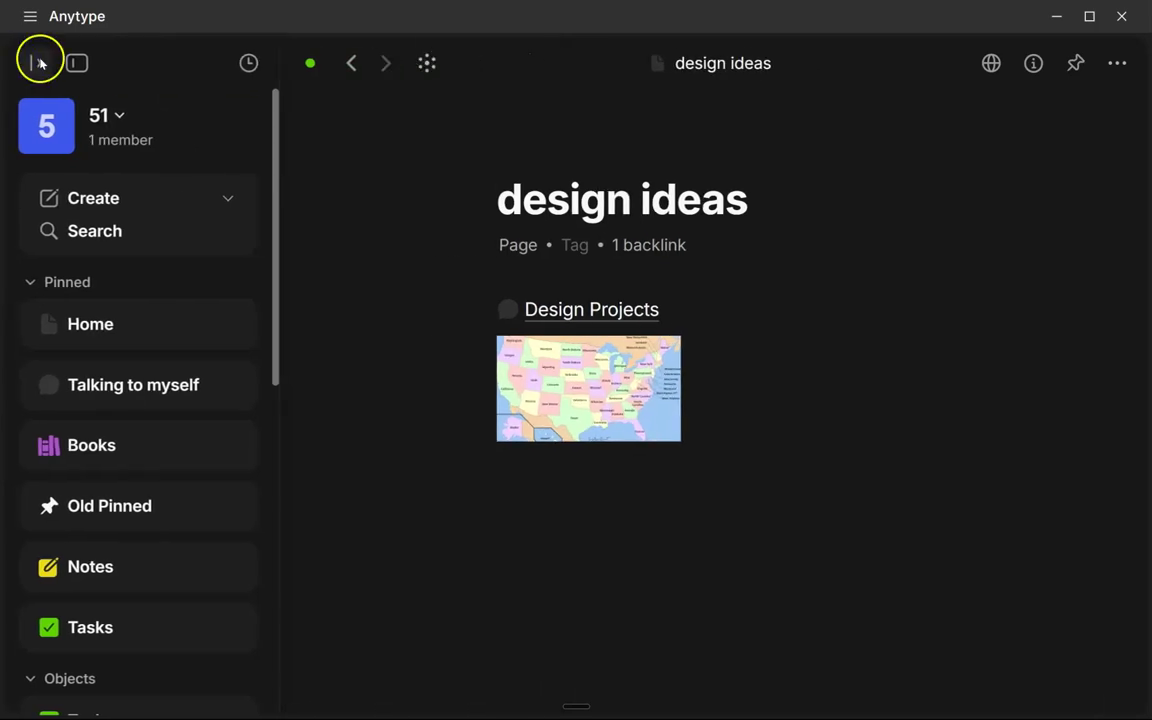
left_click(74, 61)
left_click(36, 63)
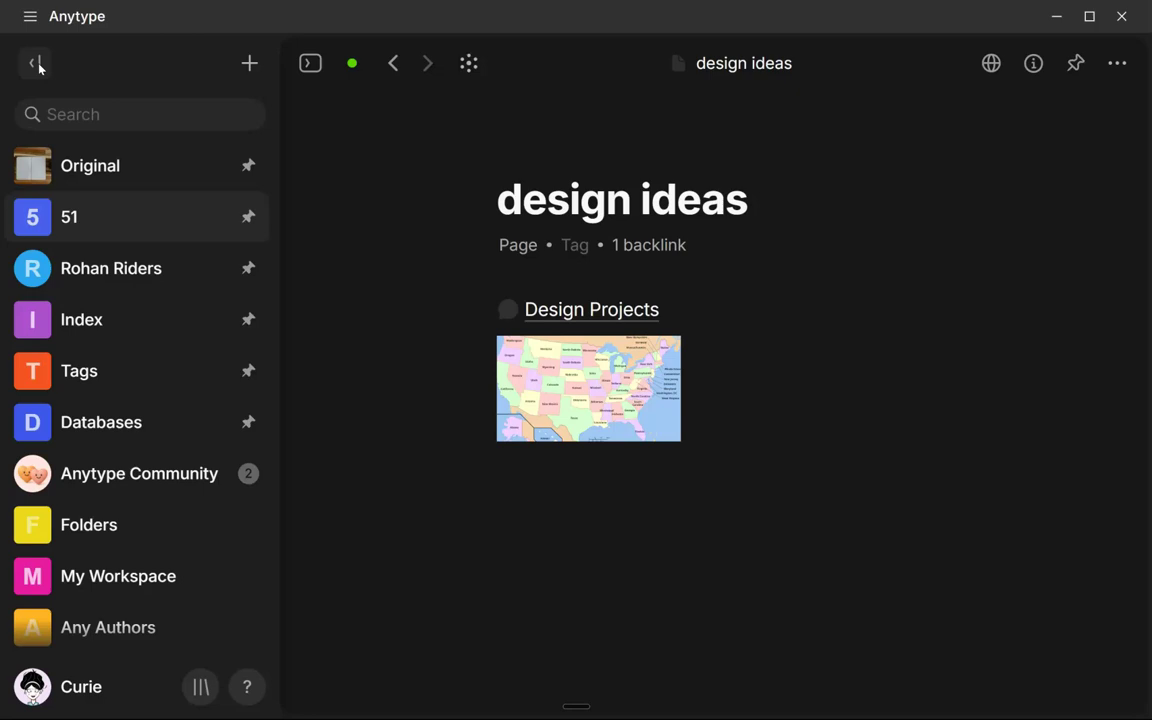
Show space 51's widgets, glance at Recently opened, and collapse the Objects section.
left_click(310, 63)
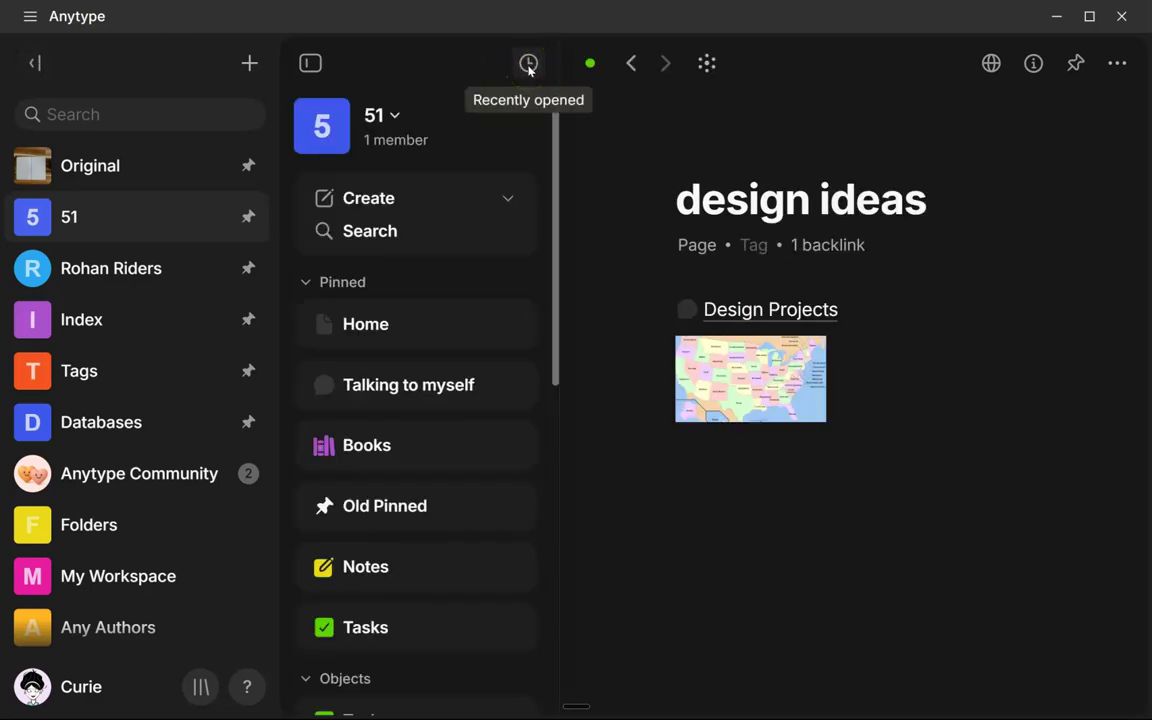
left_click(529, 64)
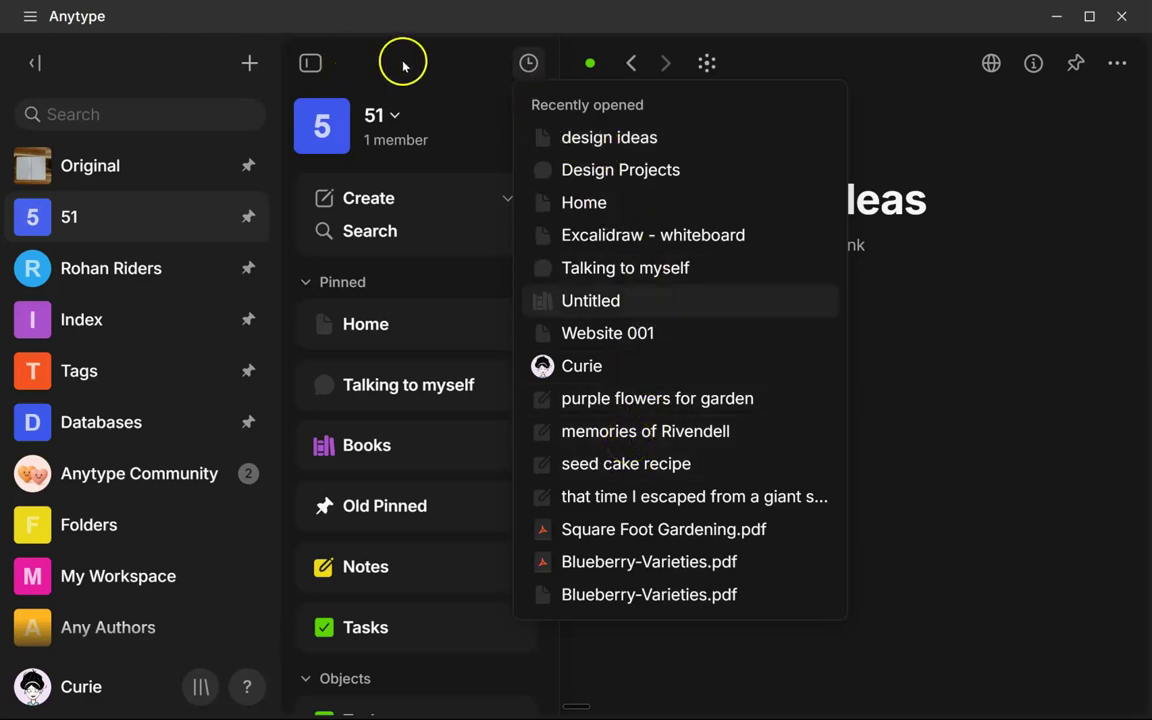
left_click(474, 103)
scroll(486, 440, "down", 6)
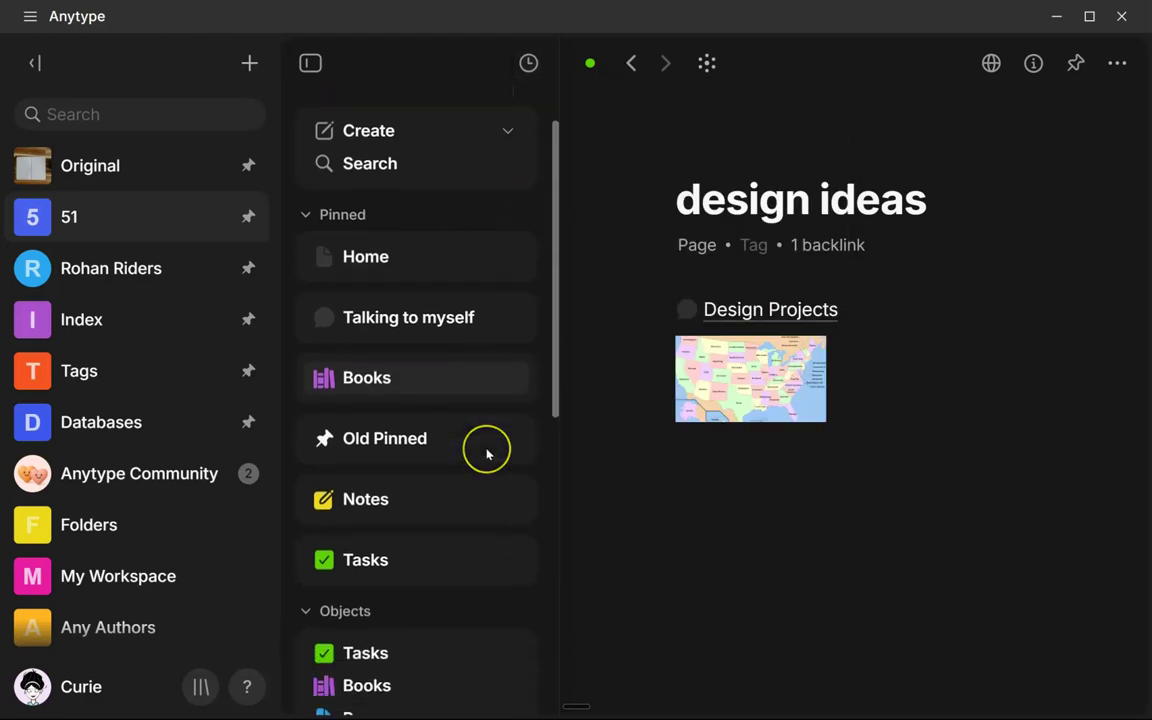
scroll(486, 455, "down", 1)
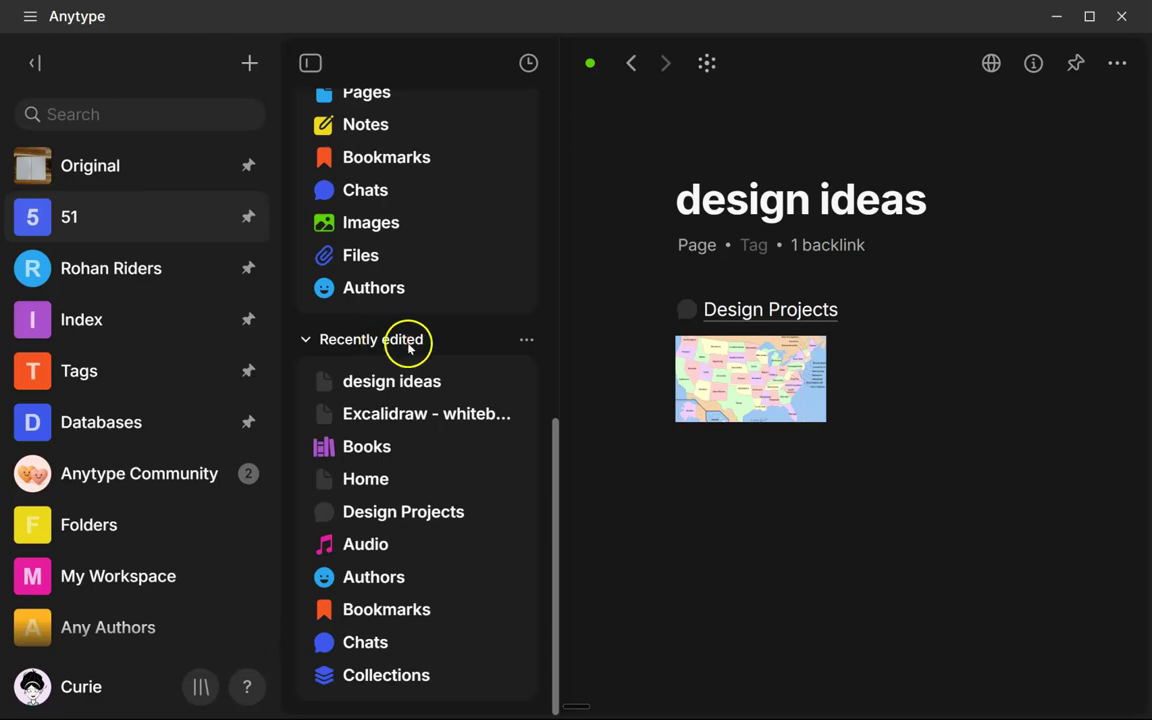
scroll(398, 337, "up", 7)
left_click(402, 334)
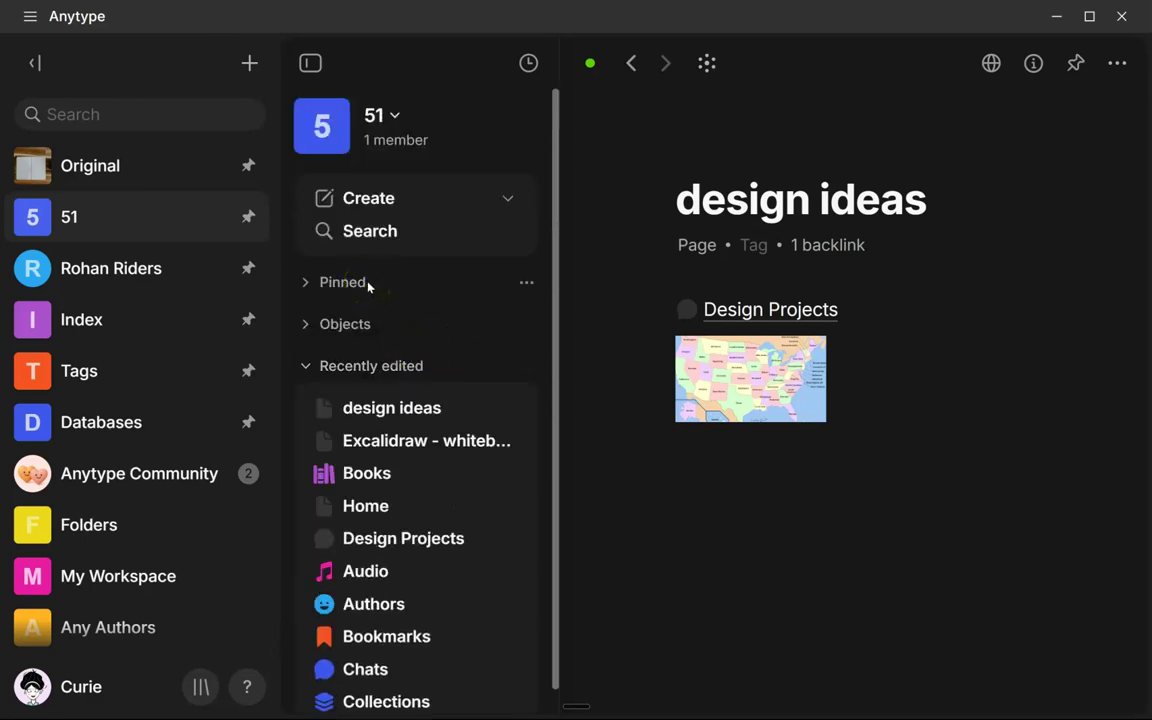
Open Manage Sections and hide the Objects, Recently edited and Pinned sections.
left_click(526, 285)
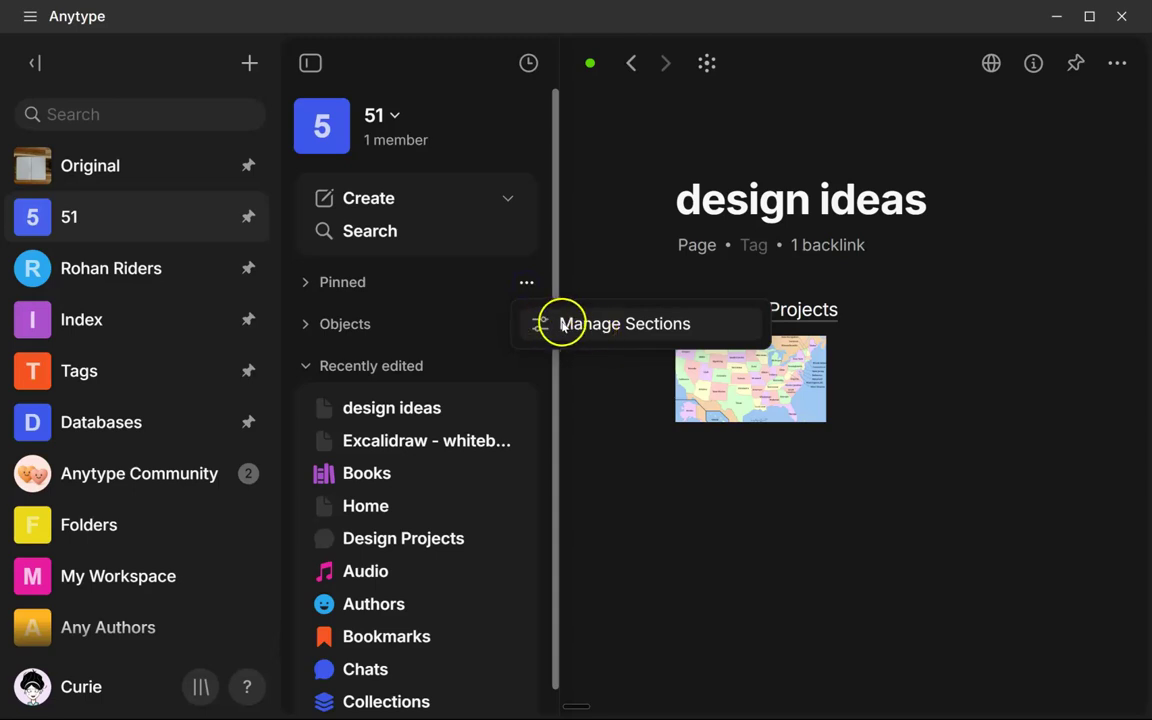
left_click(540, 325)
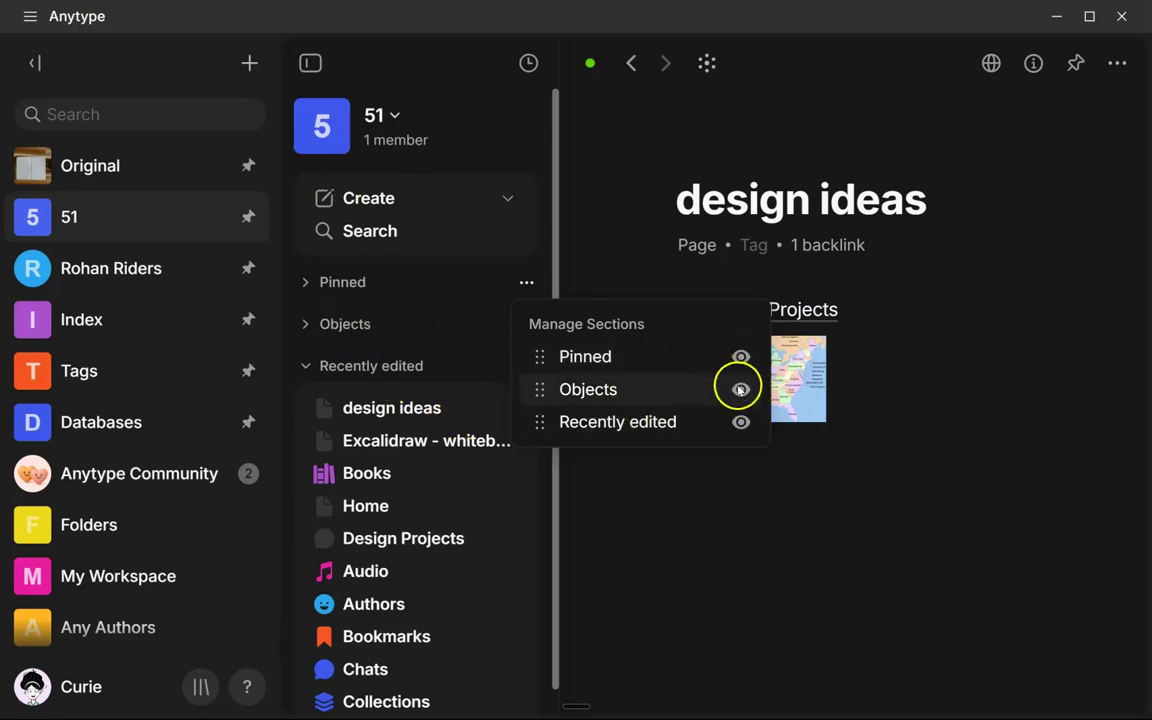
left_click(740, 390)
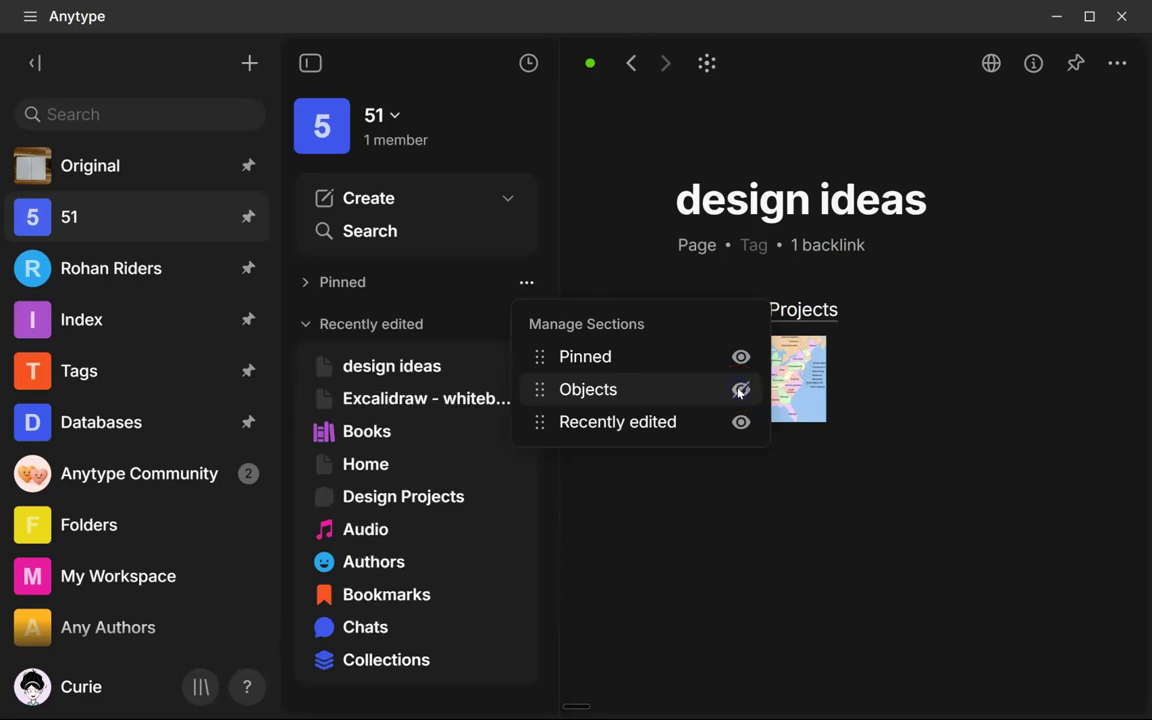
left_click(743, 422)
left_click(740, 357)
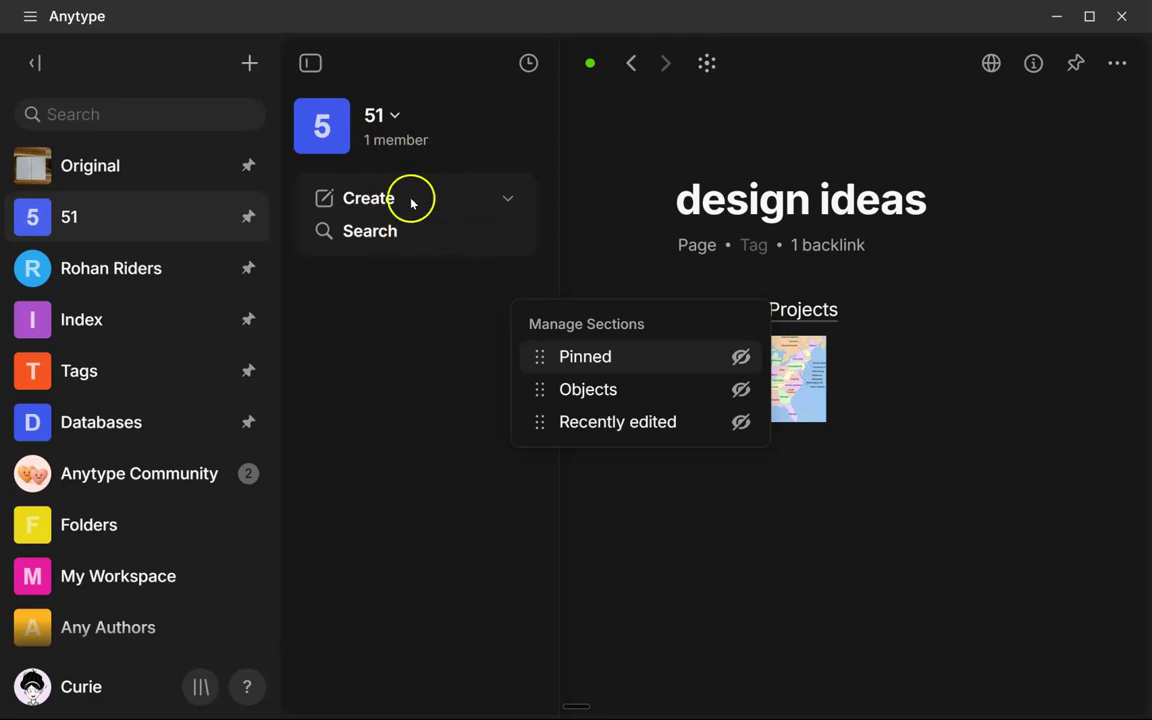
Make Pinned, Objects and Recently edited visible in the sidebar again.
left_click(735, 357)
left_click(741, 389)
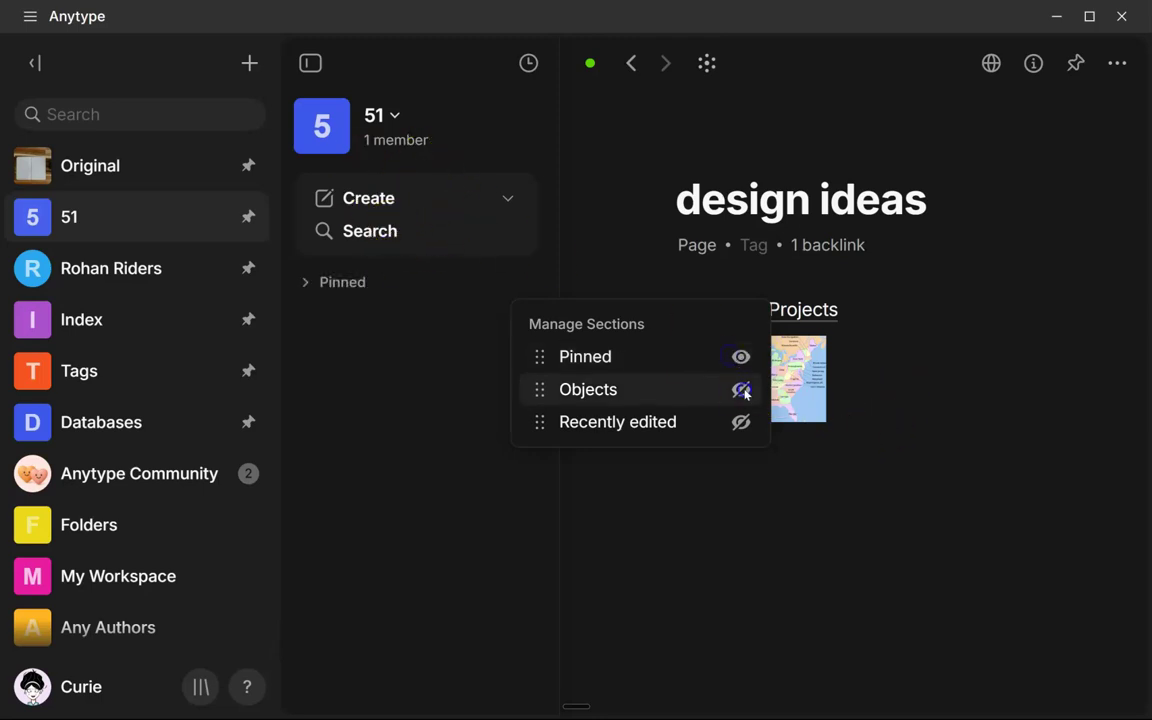
left_click(742, 422)
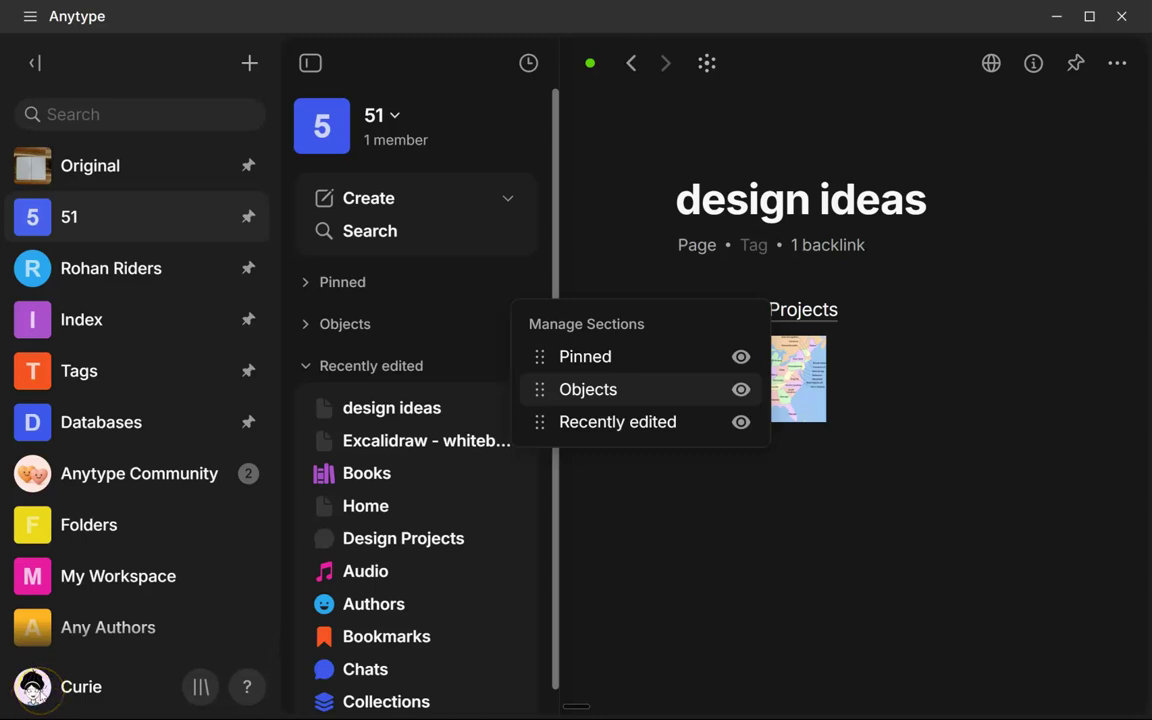
In Settings > Preferences, set Vault density to Message previews.
key("Escape")
left_click(32, 687)
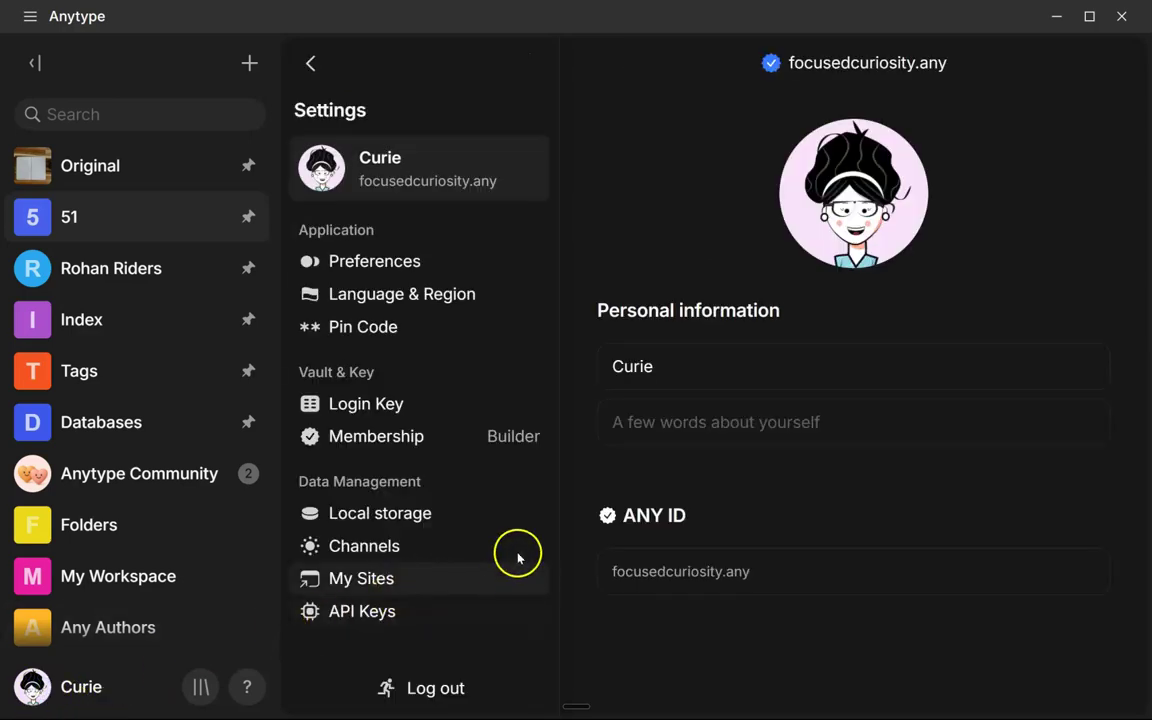
left_click(366, 263)
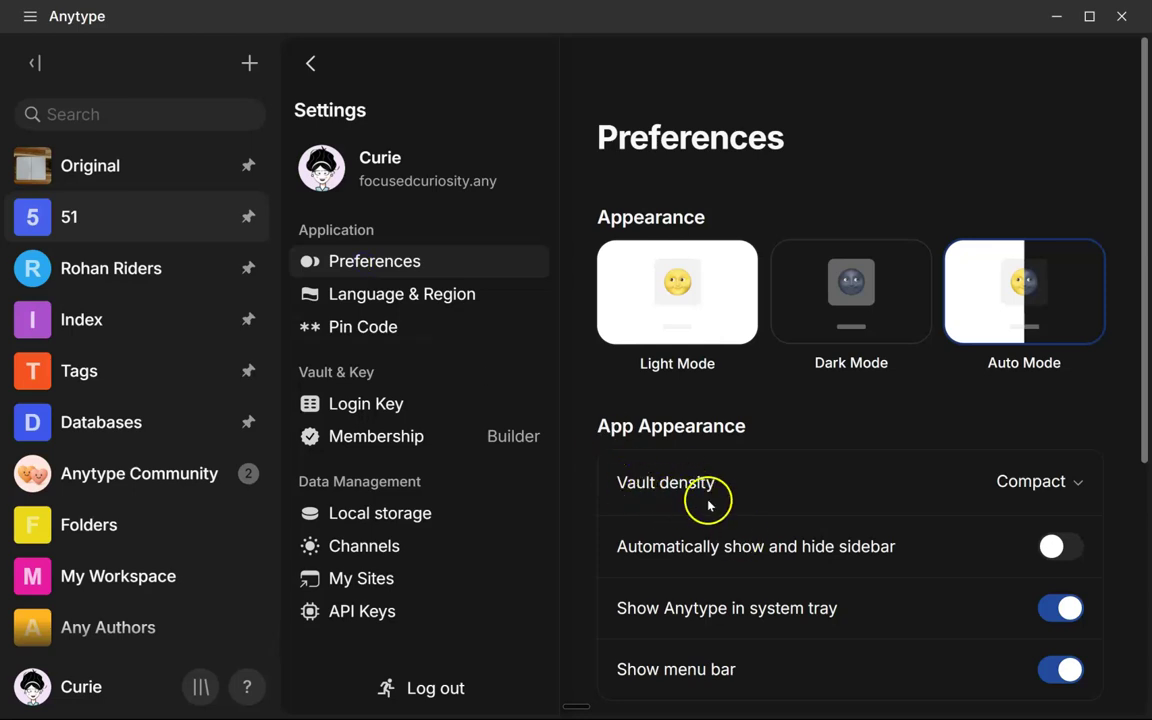
left_click(1063, 484)
left_click(967, 552)
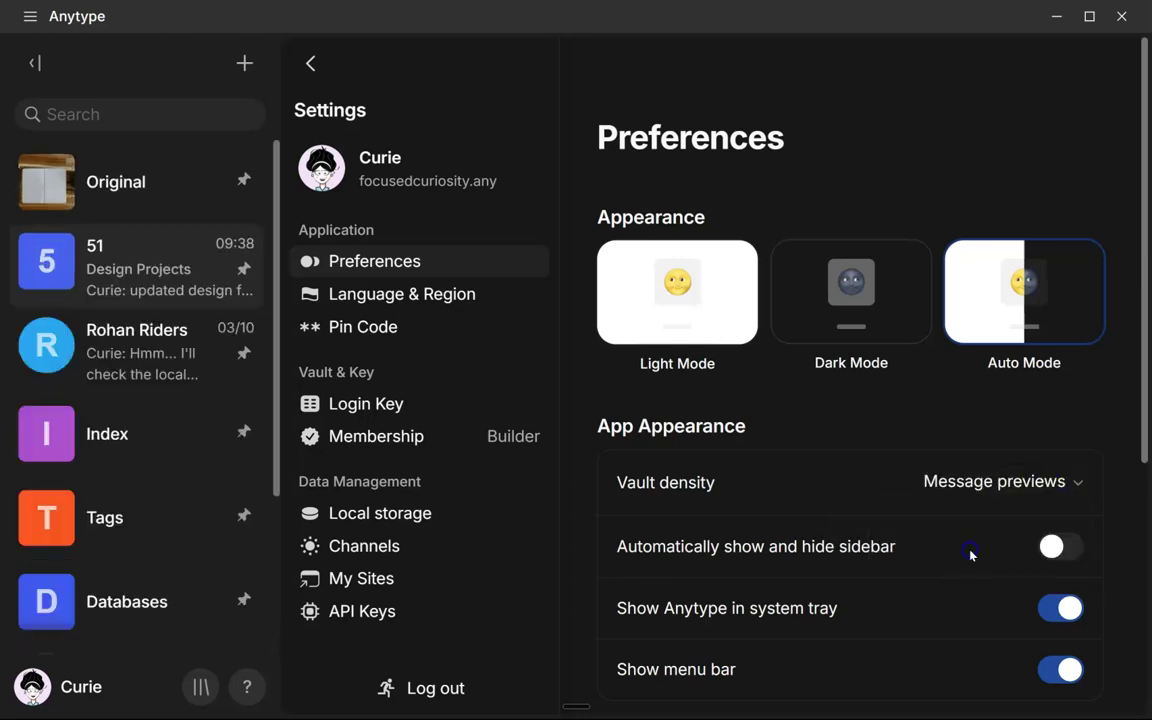
Select the 51 space and collapse the settings column.
left_click(258, 270)
left_click(62, 357)
left_click(35, 62)
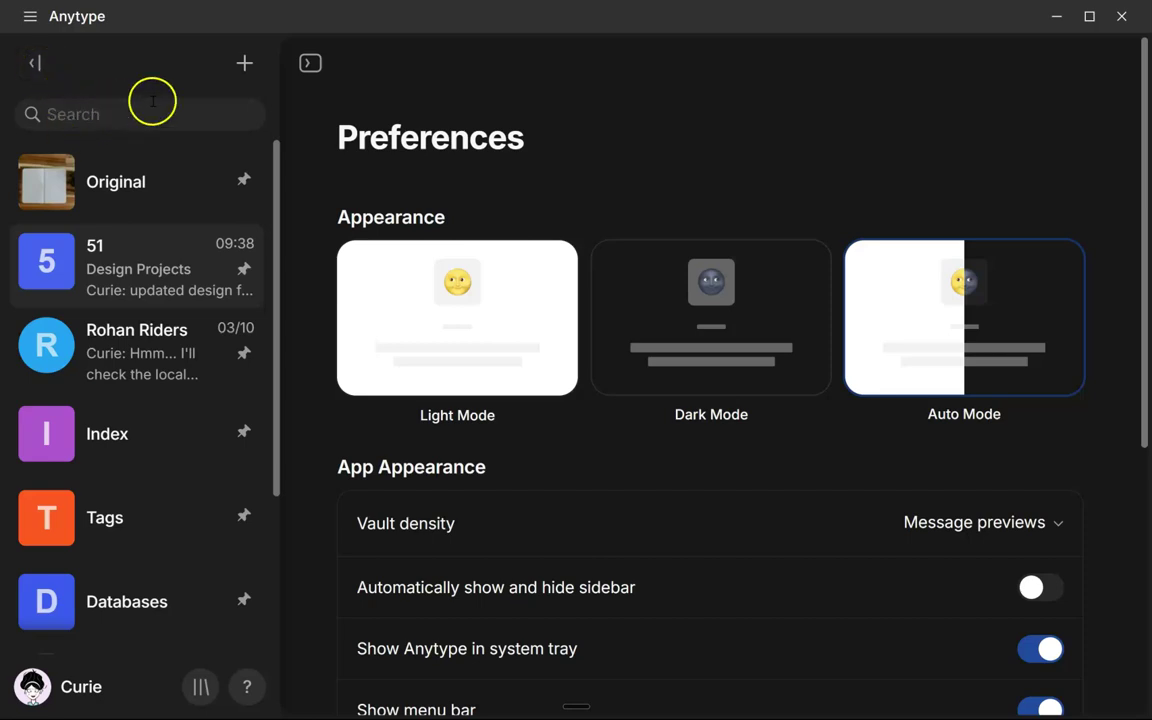
Open the Chats set in the 51 space and collapse the vault sidebar.
left_click(101, 262)
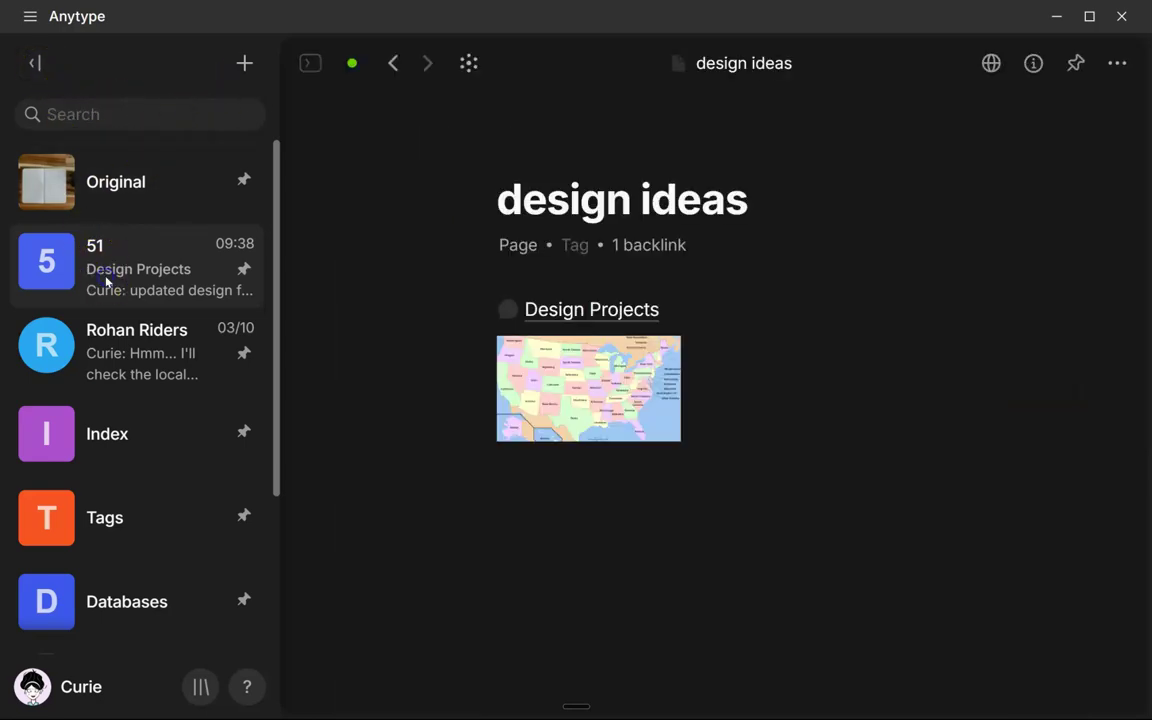
left_click(310, 63)
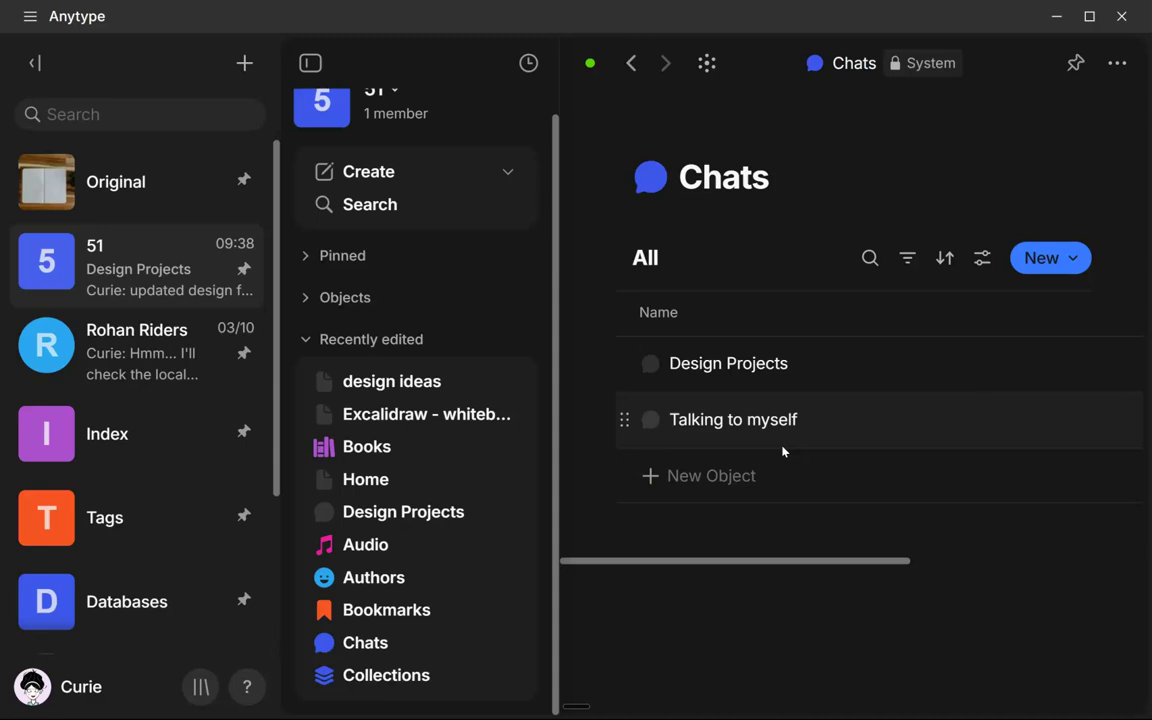
key("ctrl+backslash")
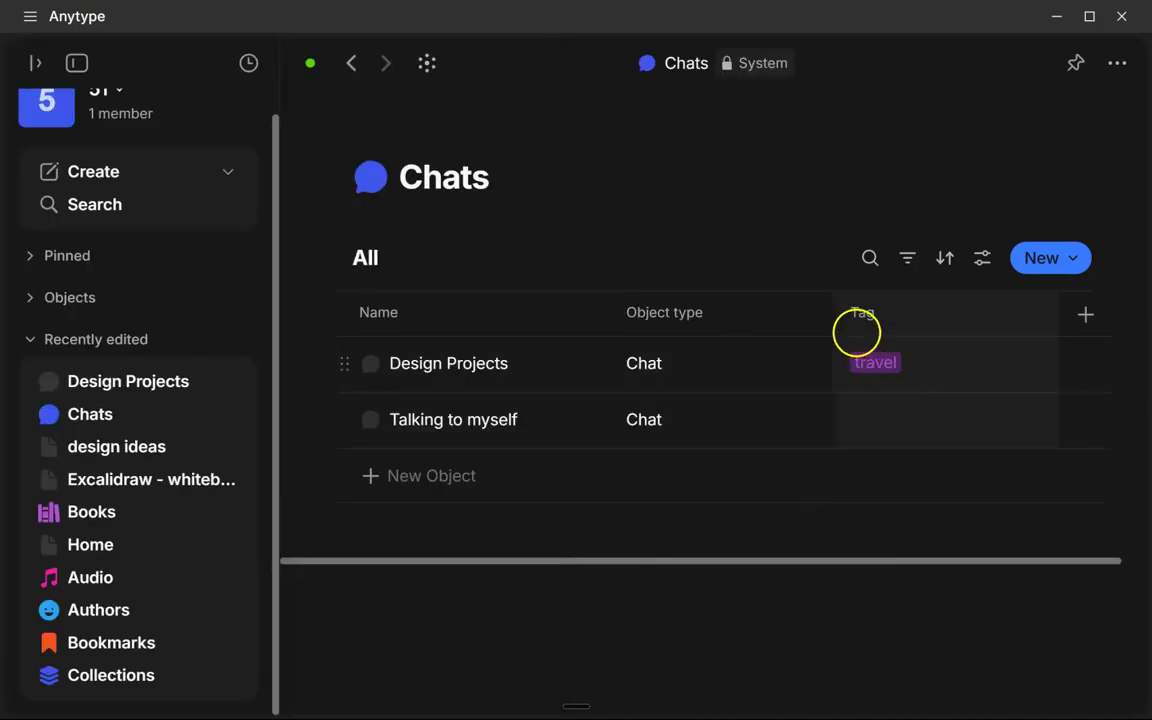
Add a Kanban view grouping chats by tag into No value, travel and writing columns.
left_click(416, 258)
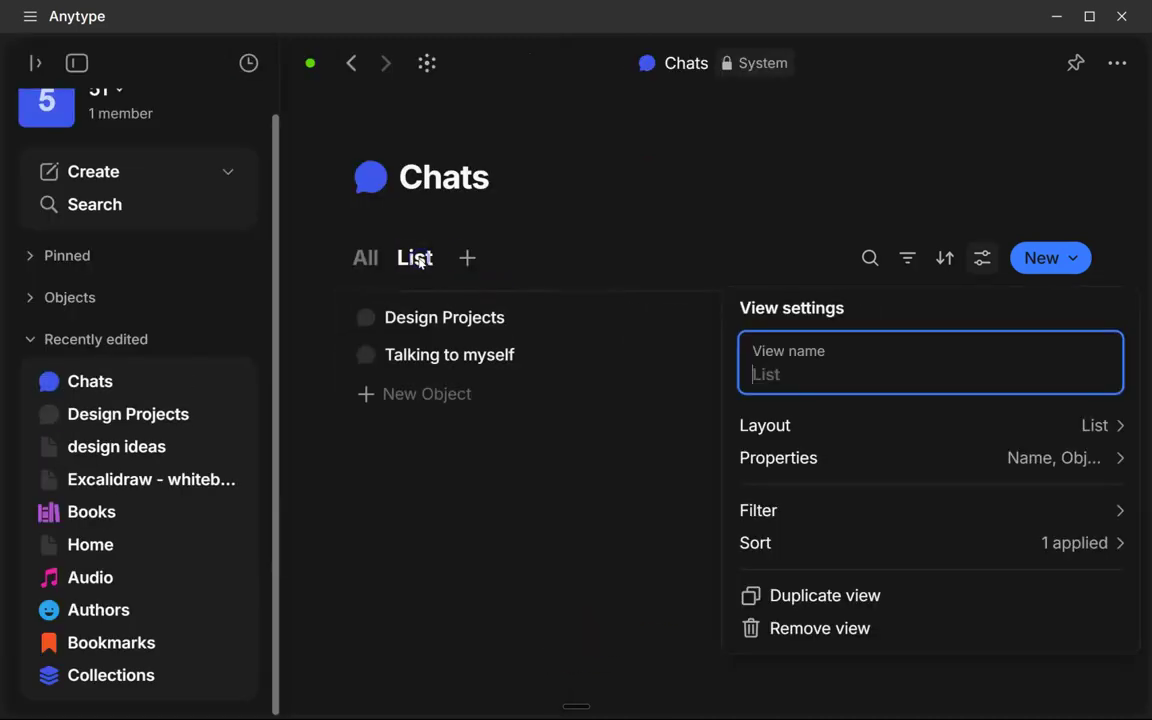
left_click(780, 426)
left_click(792, 437)
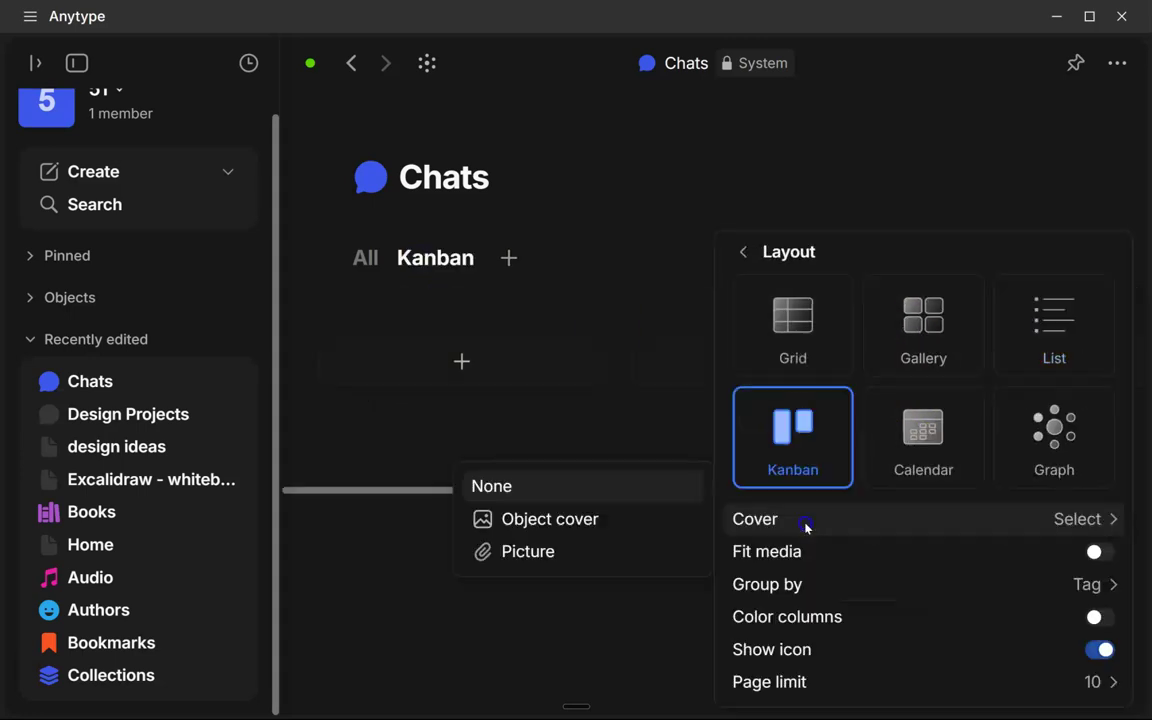
left_click(642, 224)
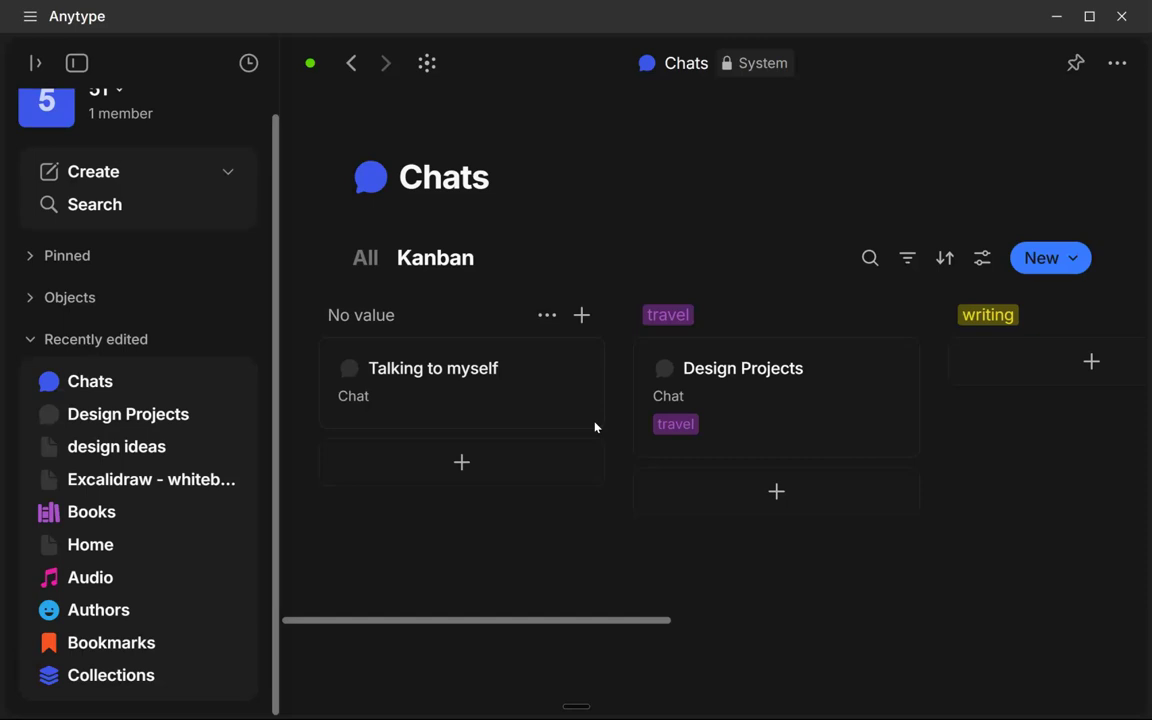
In Preferences, set the chat Send message option to Ctrl + Enter instead of Enter.
key("ctrl+comma")
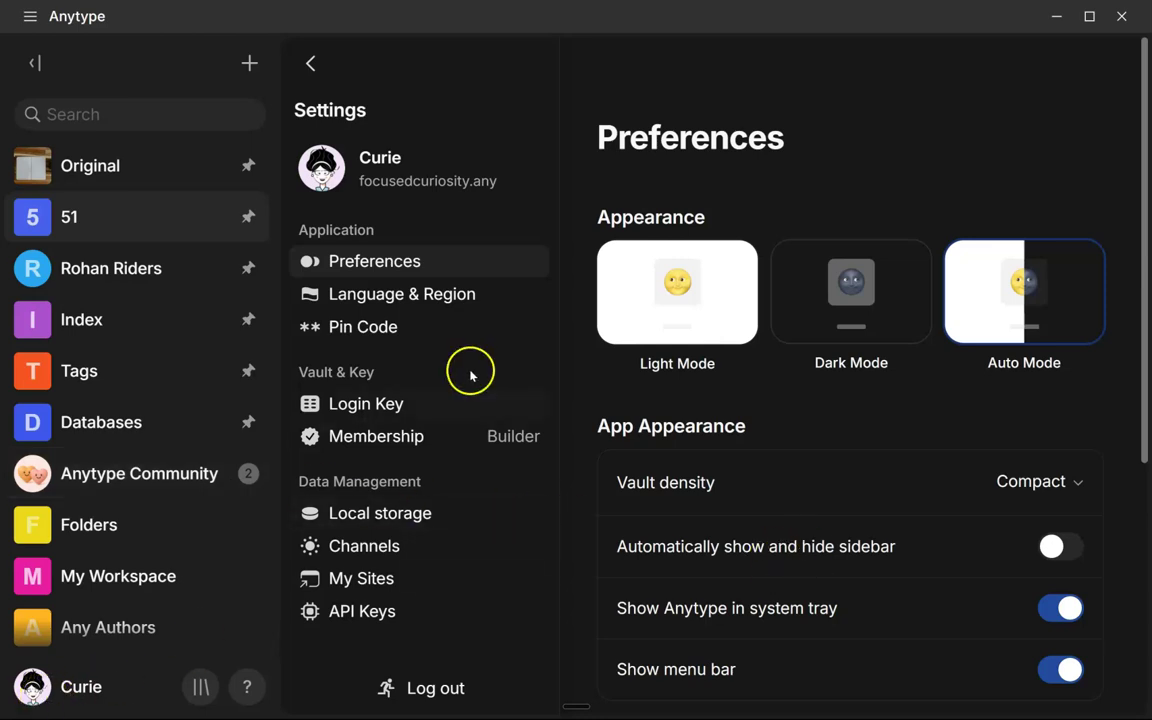
scroll(810, 322, "down", 5)
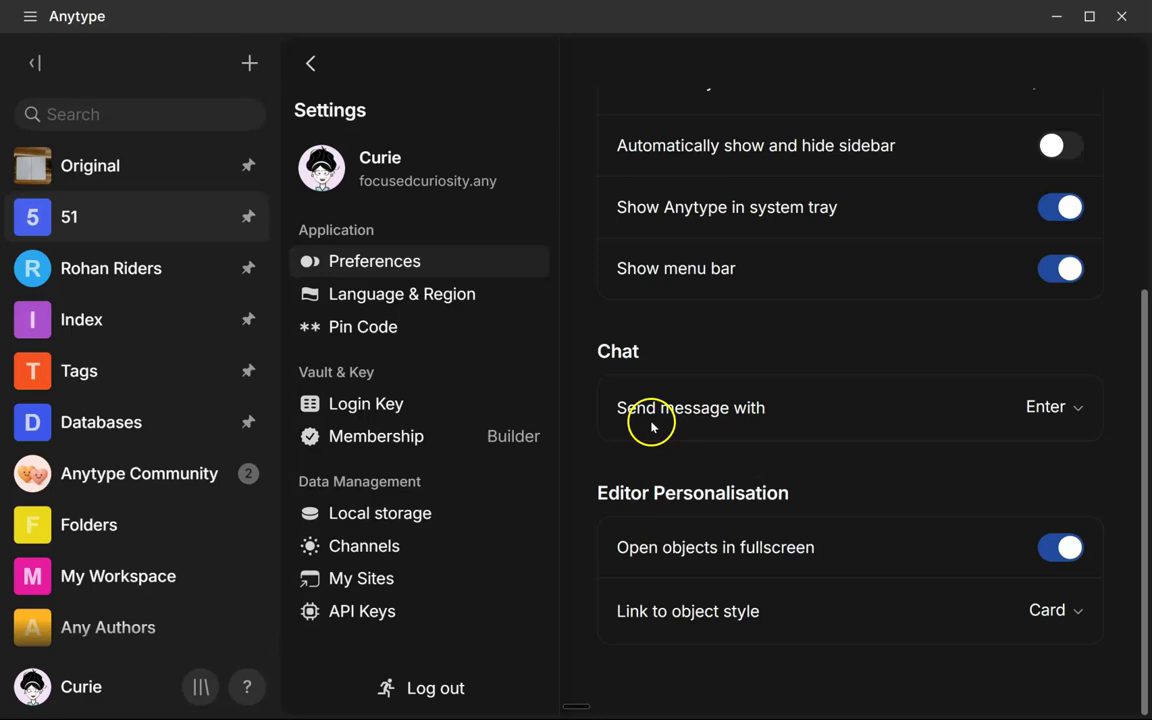
left_click(1072, 414)
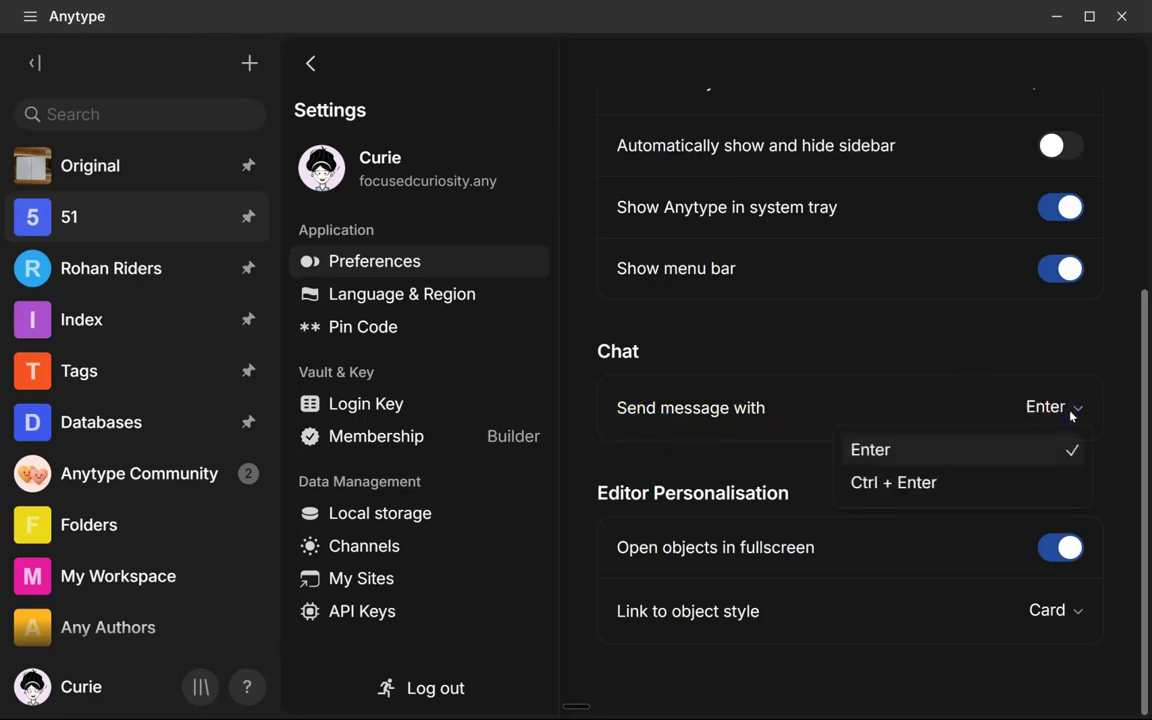
left_click(897, 485)
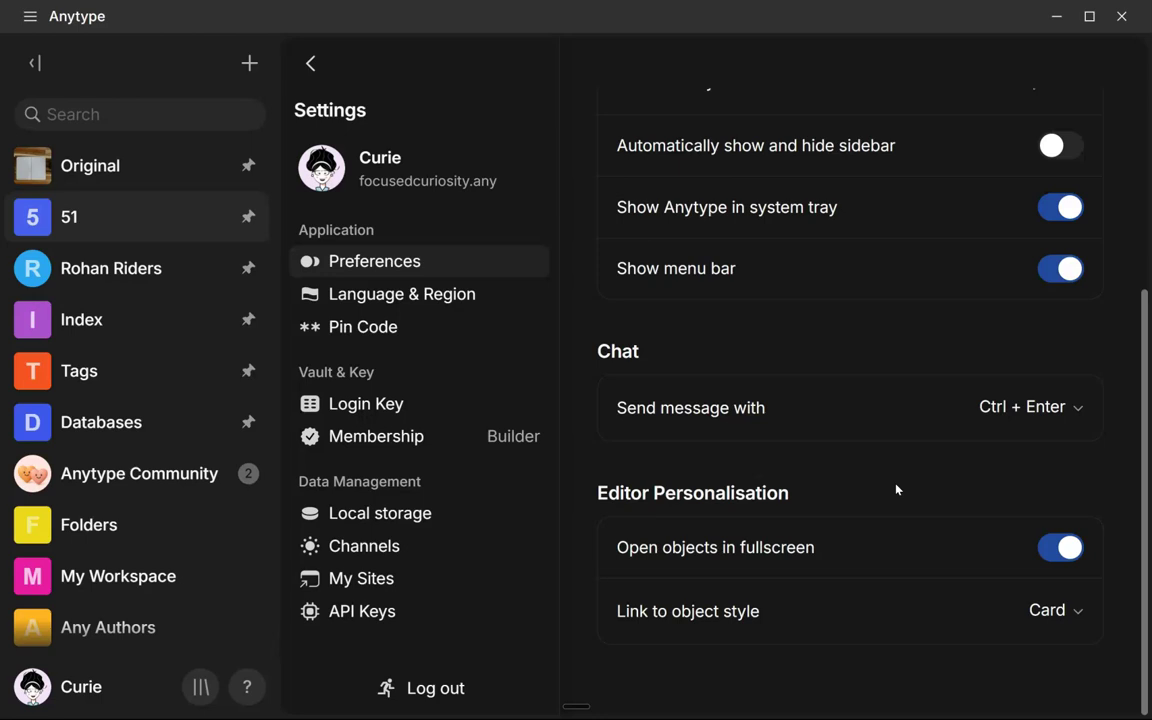
Close Settings and bring up object search over the Rohan Riders space chat.
key("Escape")
left_click(880, 63)
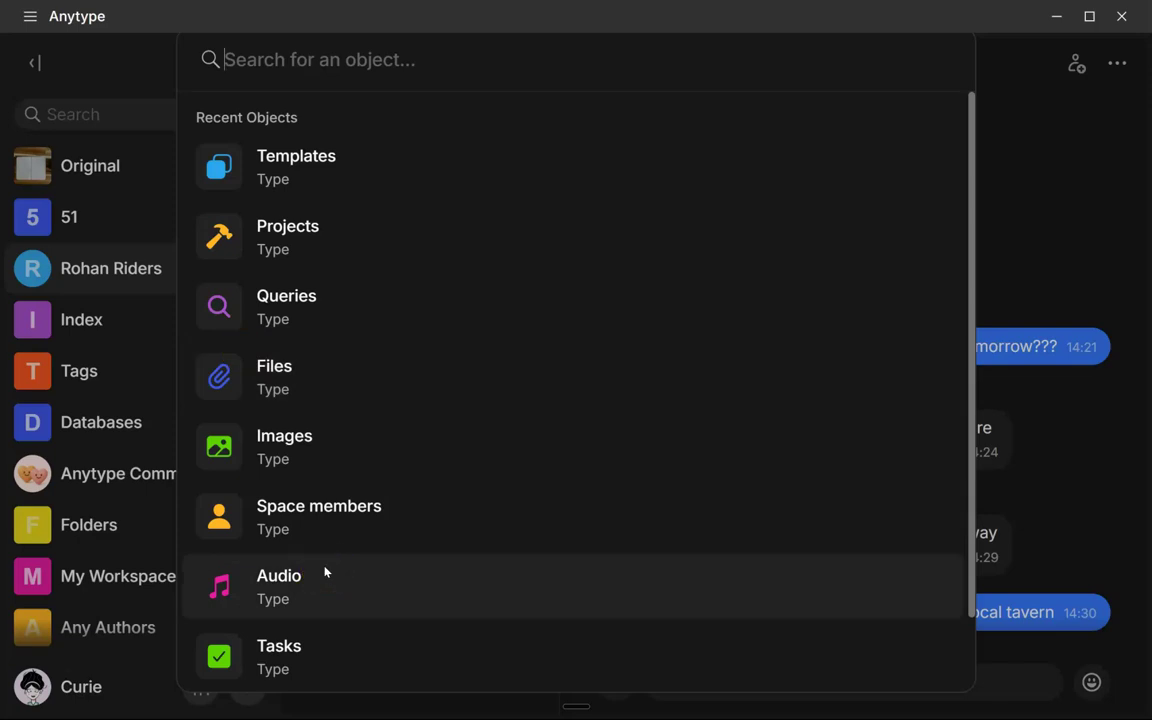
left_click(917, 280)
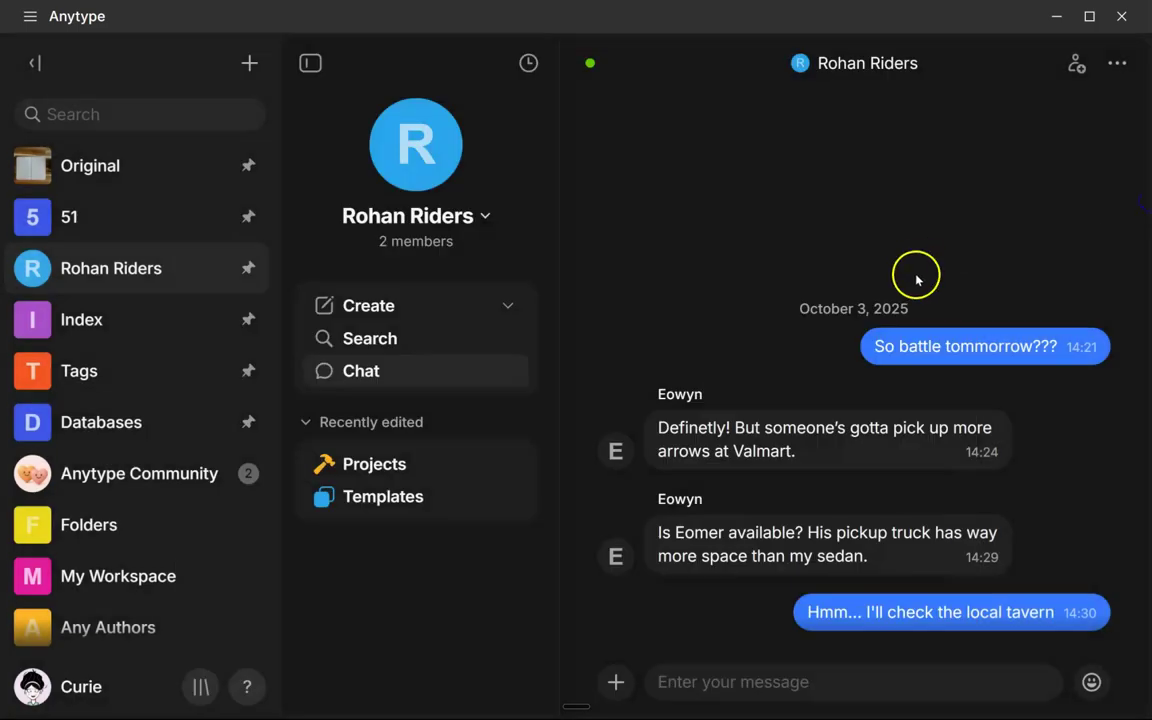
mouse_move(913, 342)
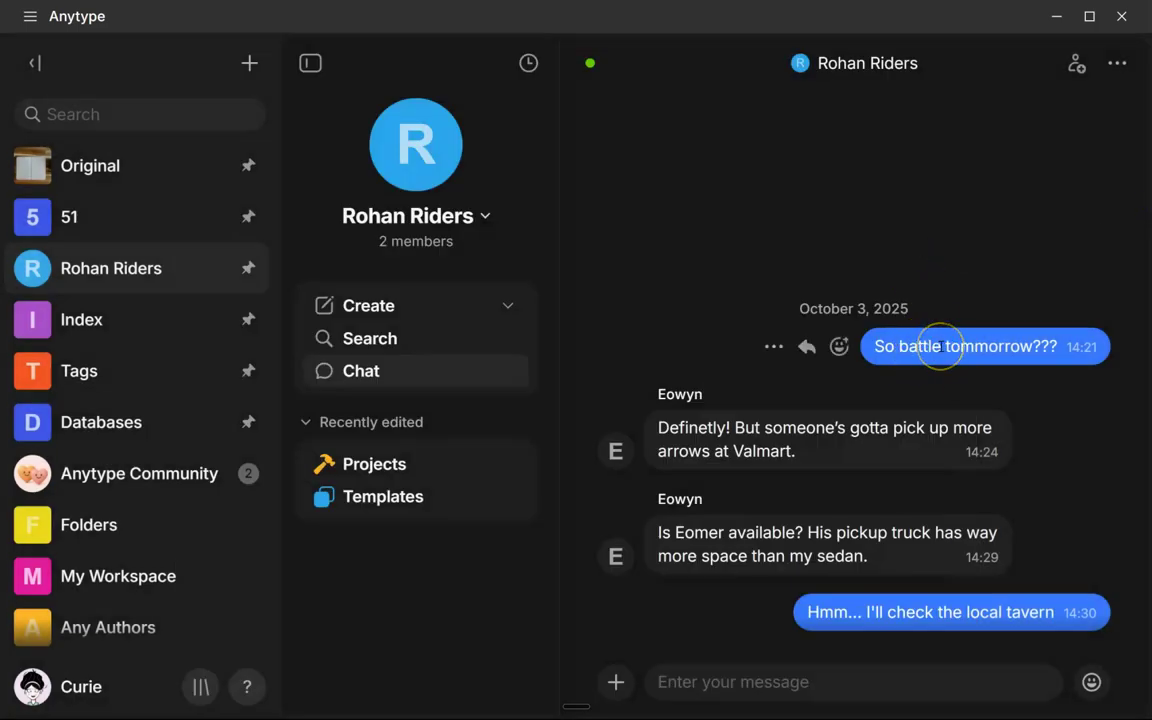